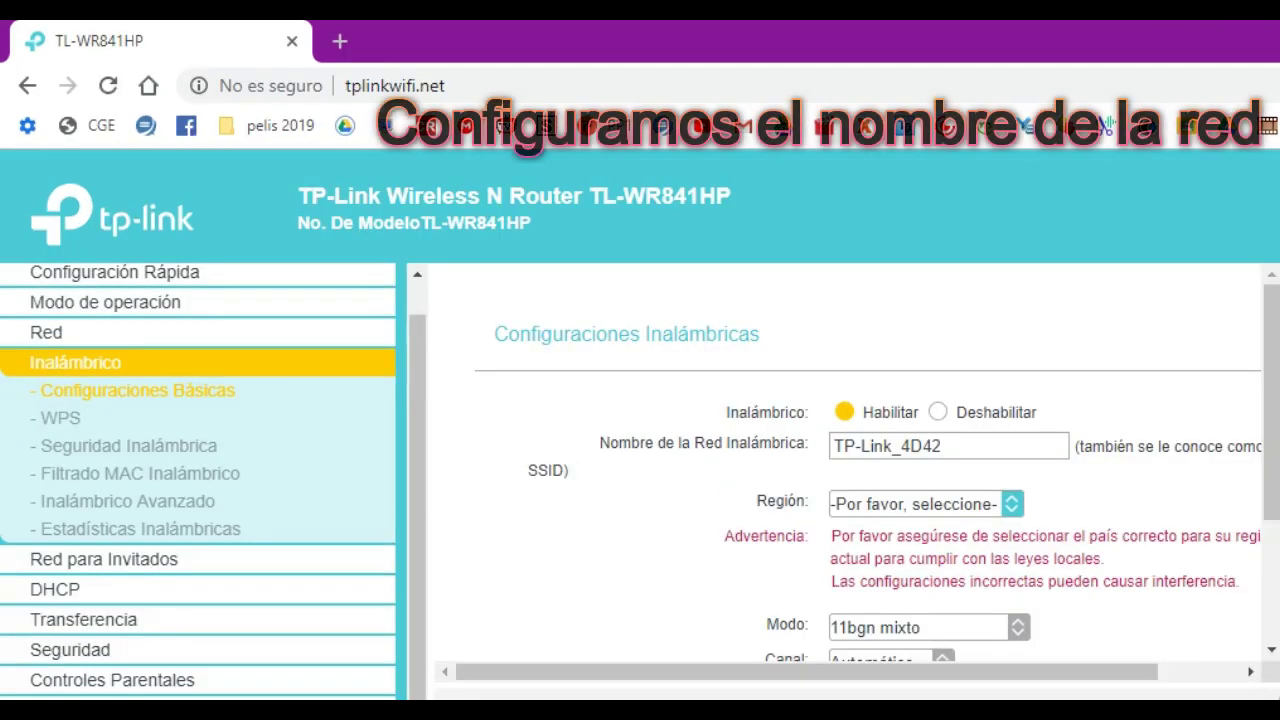
Rename the Wi-Fi to Red Principal, set region Argentina and keep mode 11bgn mixto.
{"action": "left_click_drag", "start_coordinate": [942, 446], "coordinate": [832, 446]}
{"action": "type", "text": "Red "}
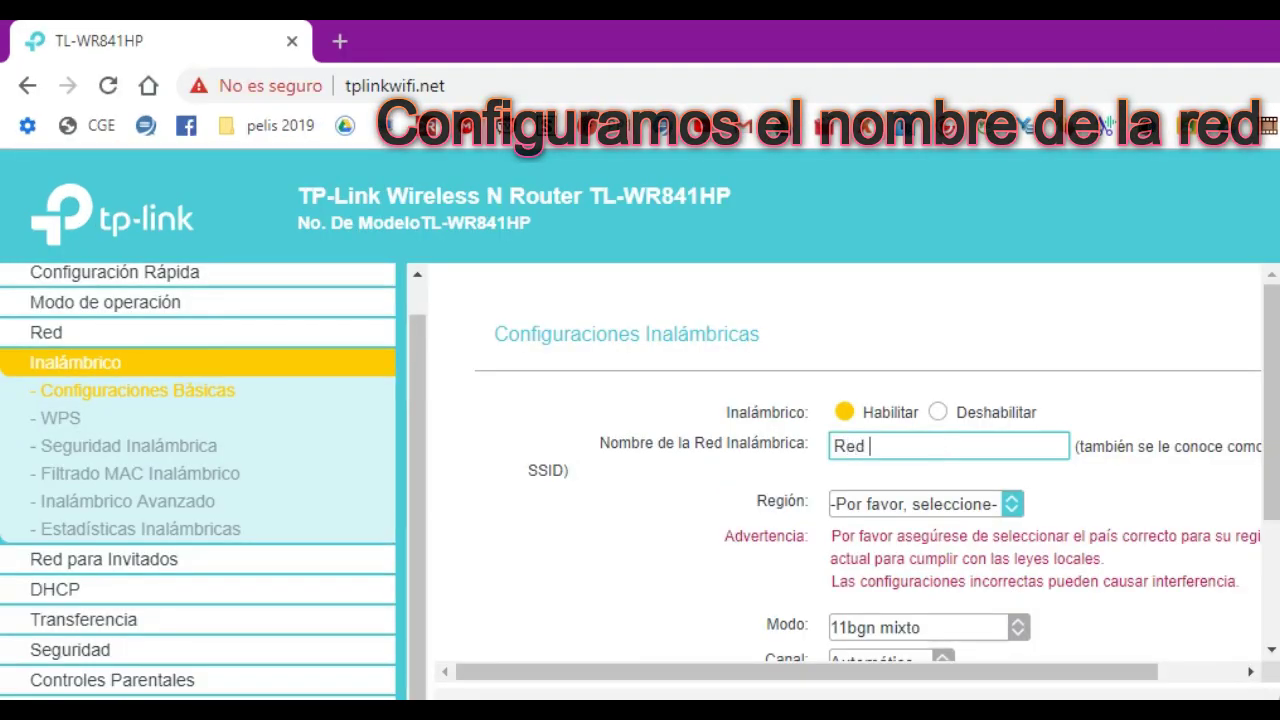
{"action": "type", "text": "Principl"}
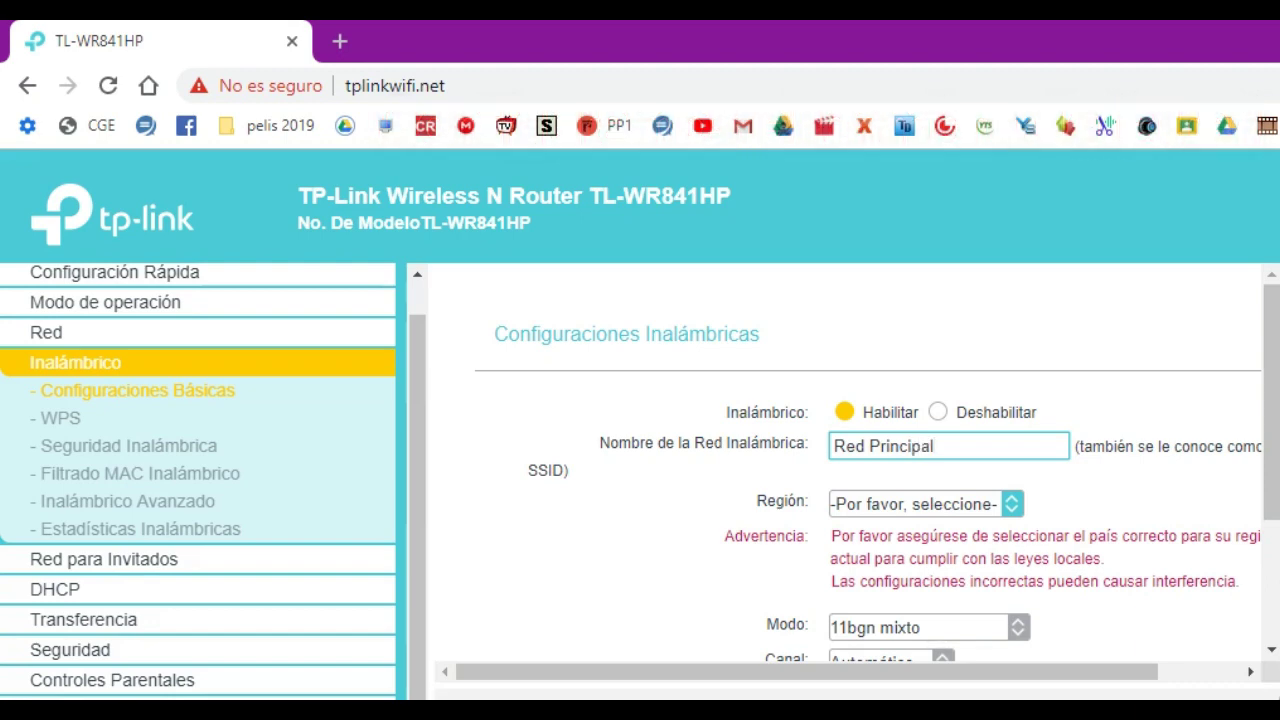
{"action": "left_click", "coordinate": [920, 504]}
{"action": "key", "text": "Down"}
{"action": "key", "text": "Return"}
{"action": "scroll", "coordinate": [855, 418], "scroll_direction": "down", "scroll_amount": 1}
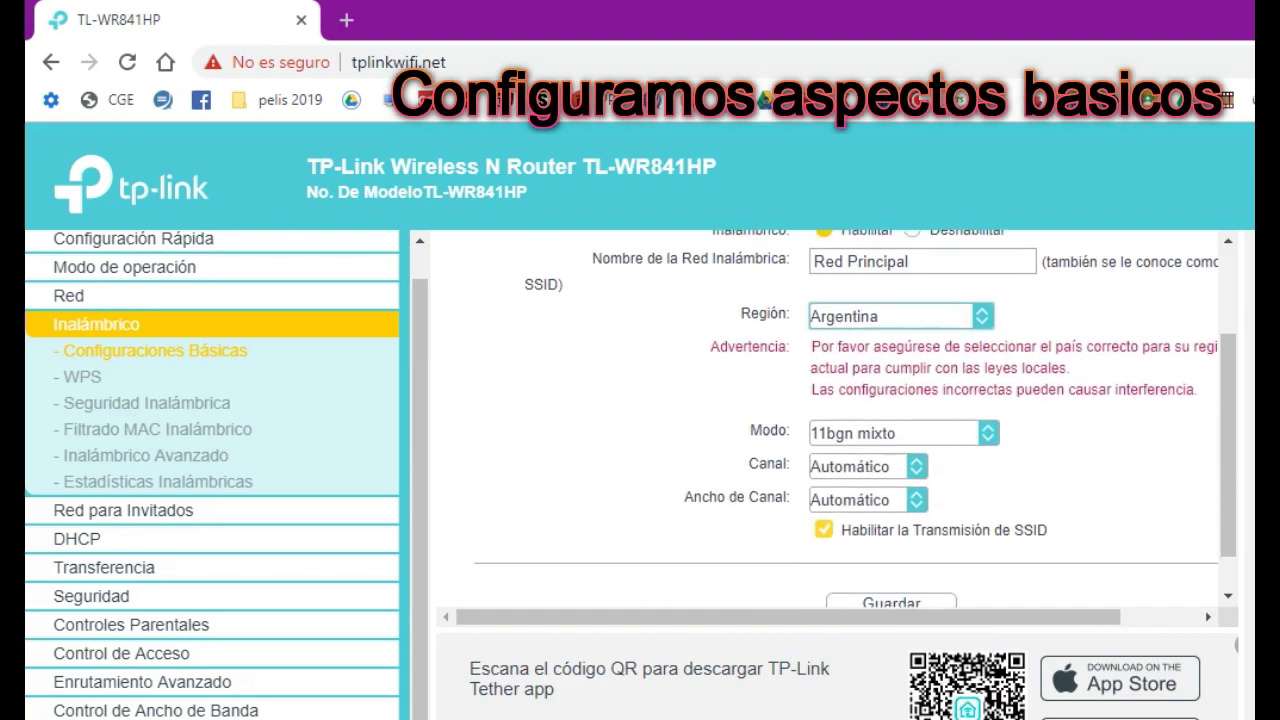
{"action": "key", "text": "alt+Down"}
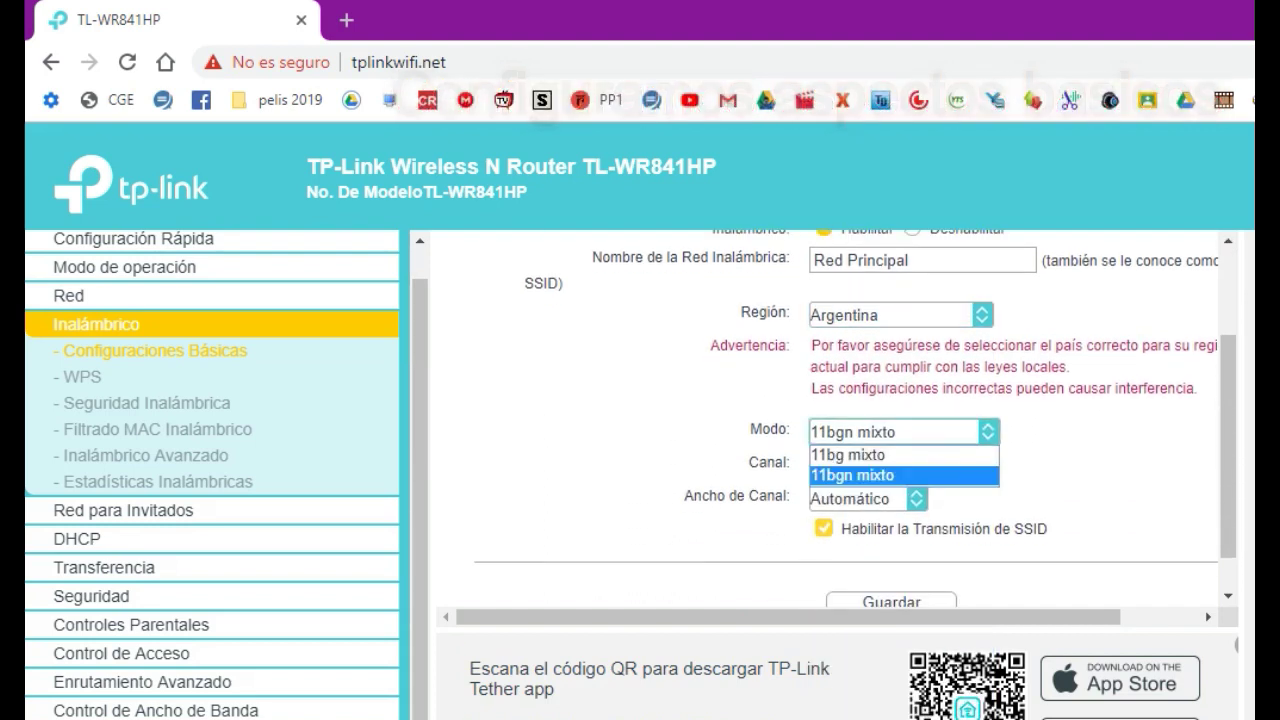
{"action": "key", "text": "Return"}
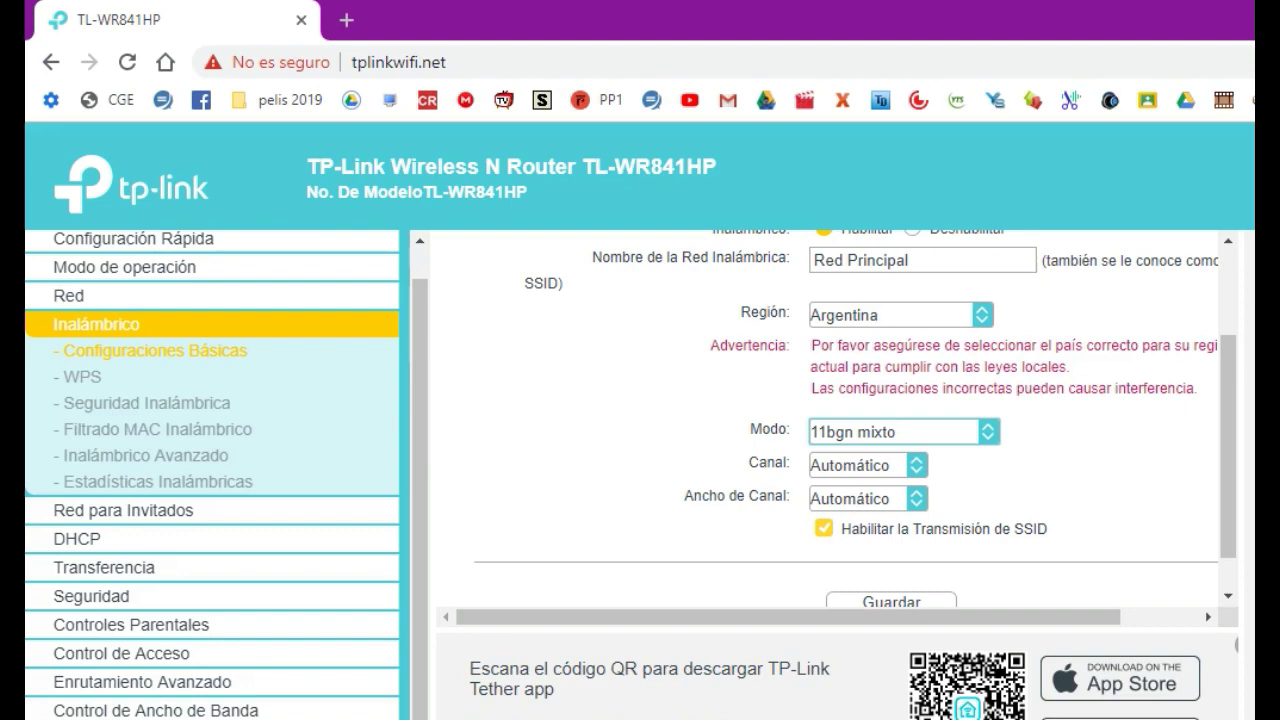
{"action": "scroll", "coordinate": [822, 419], "scroll_direction": "down", "scroll_amount": 1}
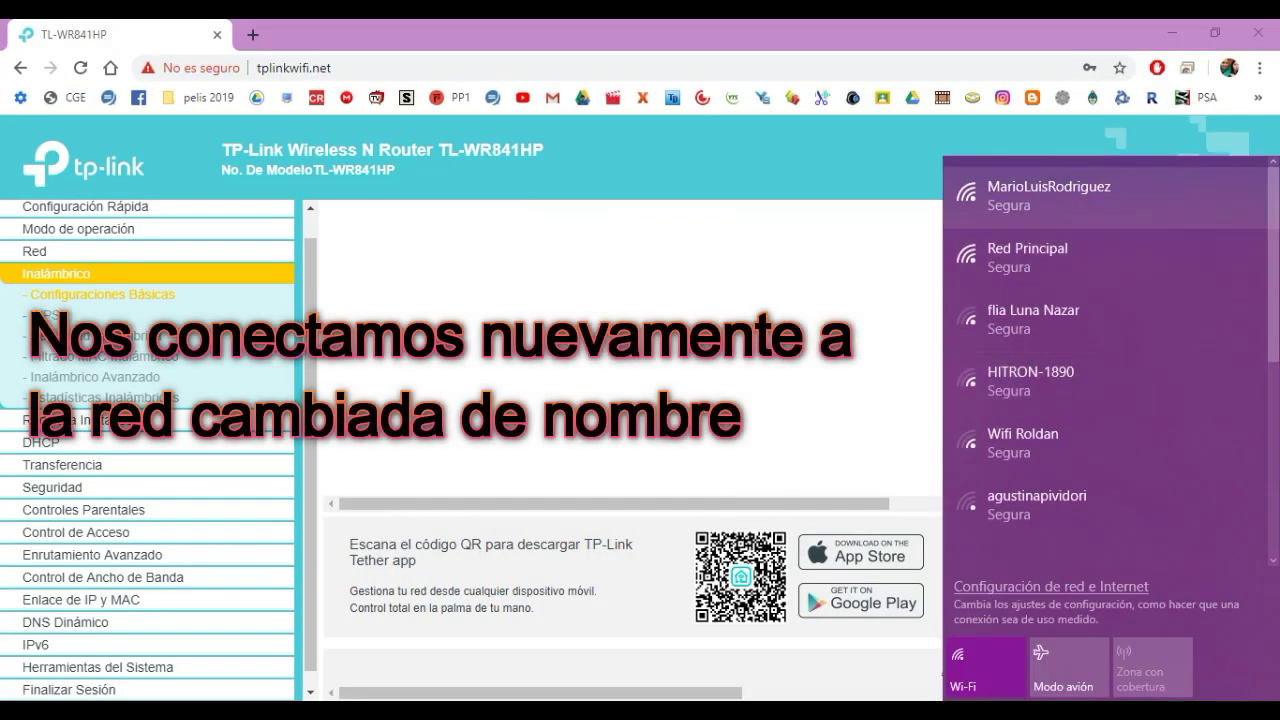
Connect the PC to Red Principal with its security key and close the network list.
{"action": "left_click", "coordinate": [1027, 257]}
{"action": "left_click", "coordinate": [1198, 340]}
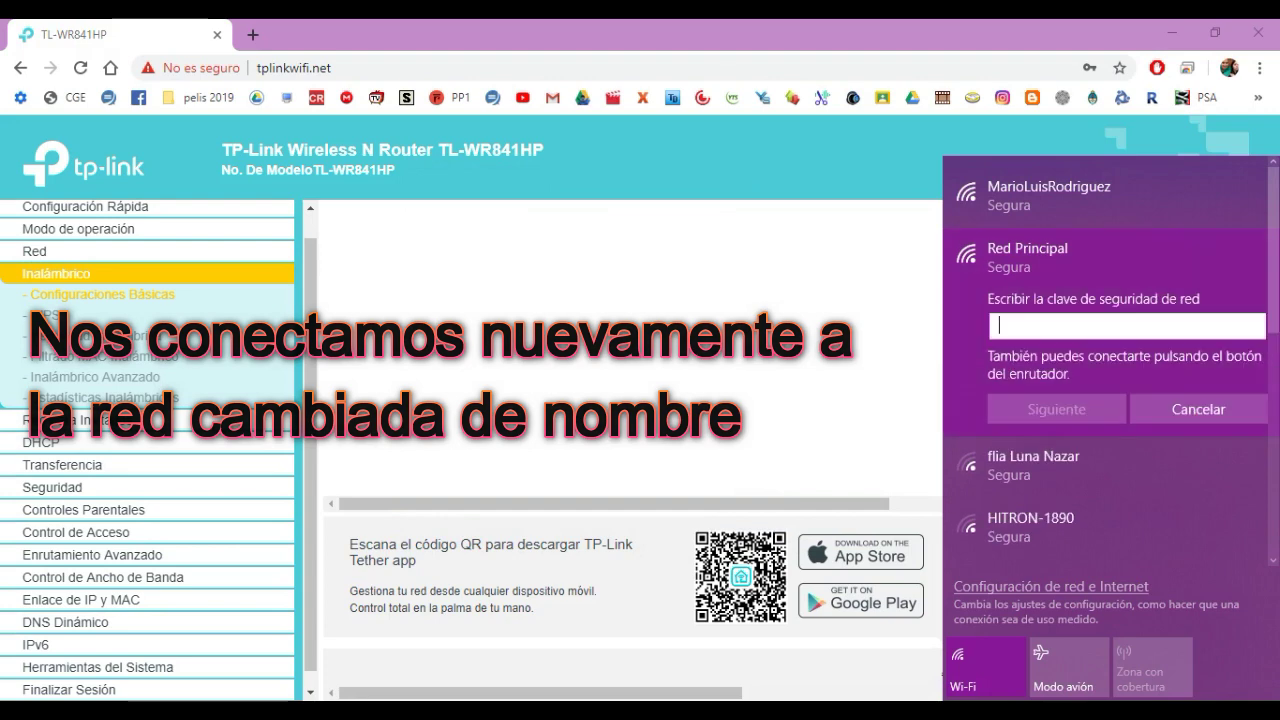
{"action": "type", "text": "••"}
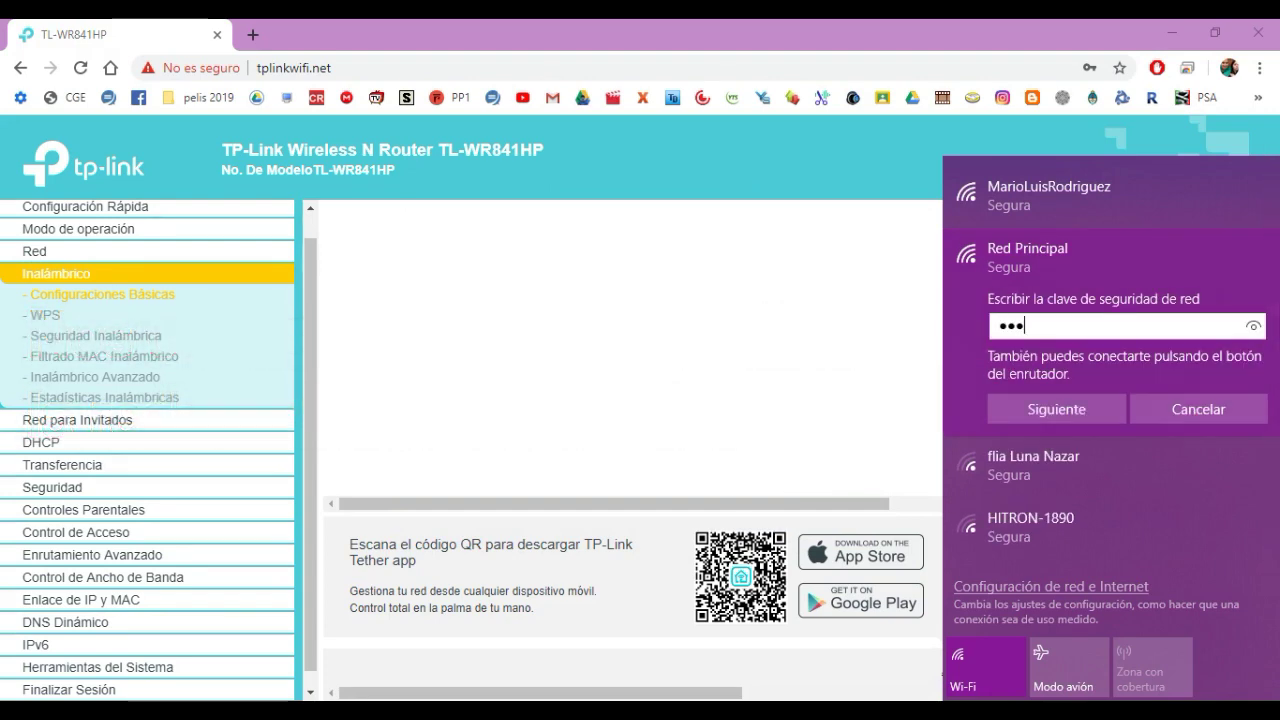
{"action": "type", "text": "••••••"}
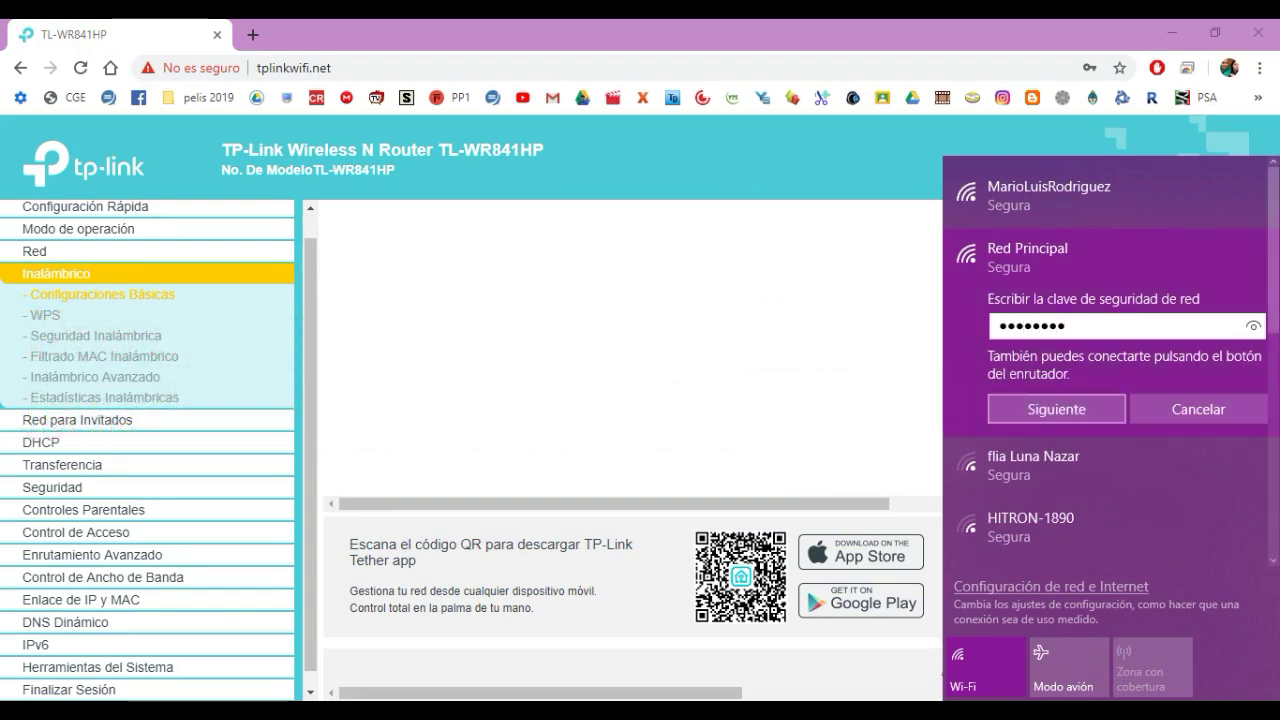
{"action": "left_click", "coordinate": [1056, 409]}
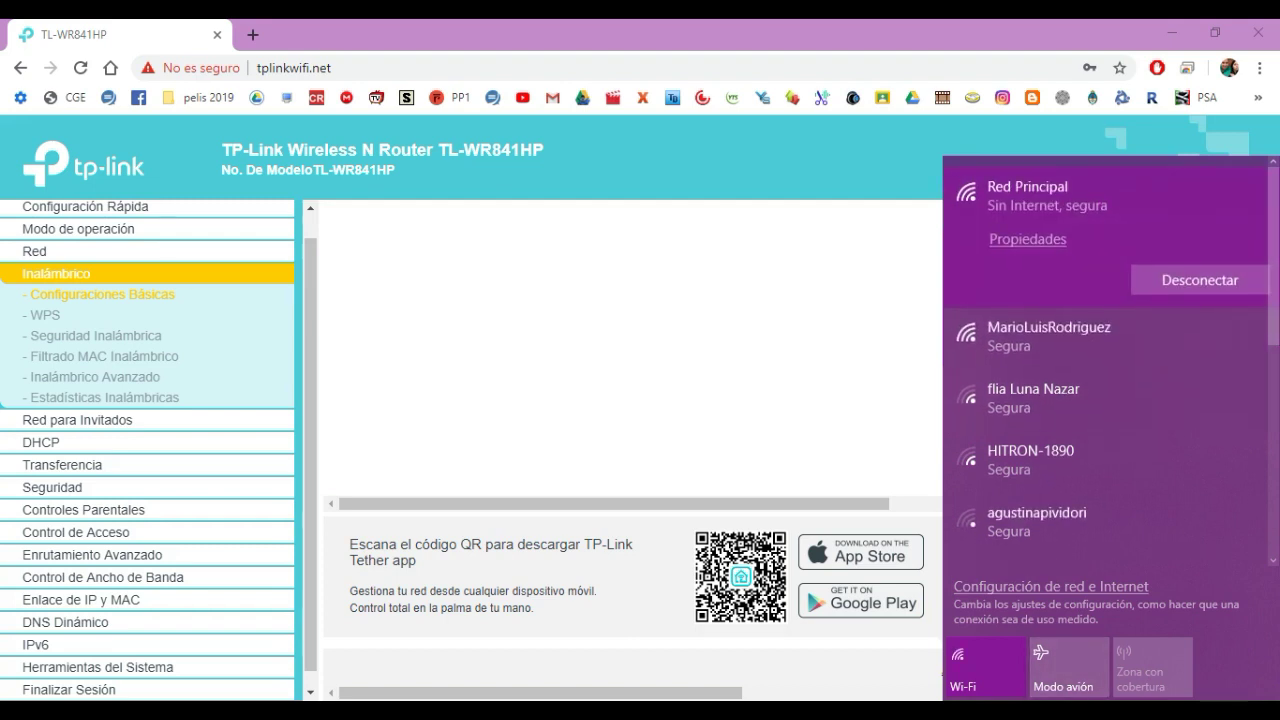
{"action": "key", "text": "Escape"}
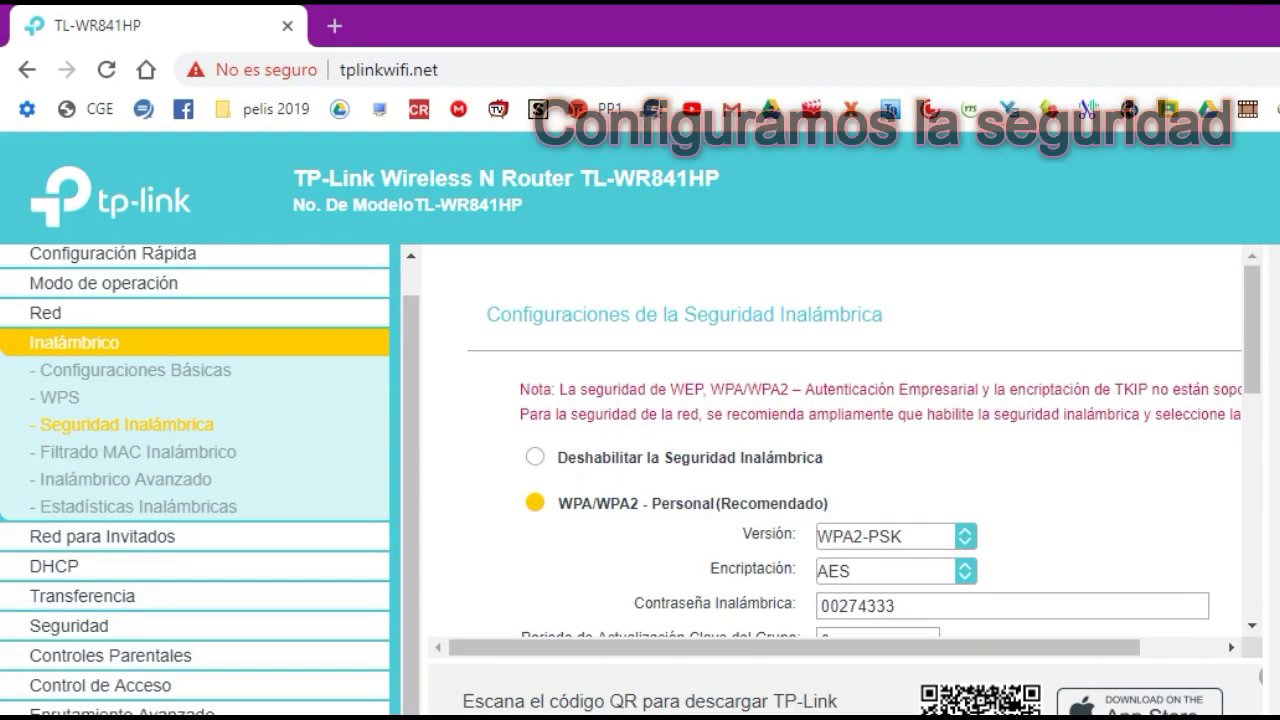
Set the wireless security version to WPA2-PSK and encryption to AES.
{"action": "scroll", "coordinate": [640, 420], "scroll_direction": "down", "scroll_amount": 3}
{"action": "scroll", "coordinate": [840, 440], "scroll_direction": "up", "scroll_amount": 1}
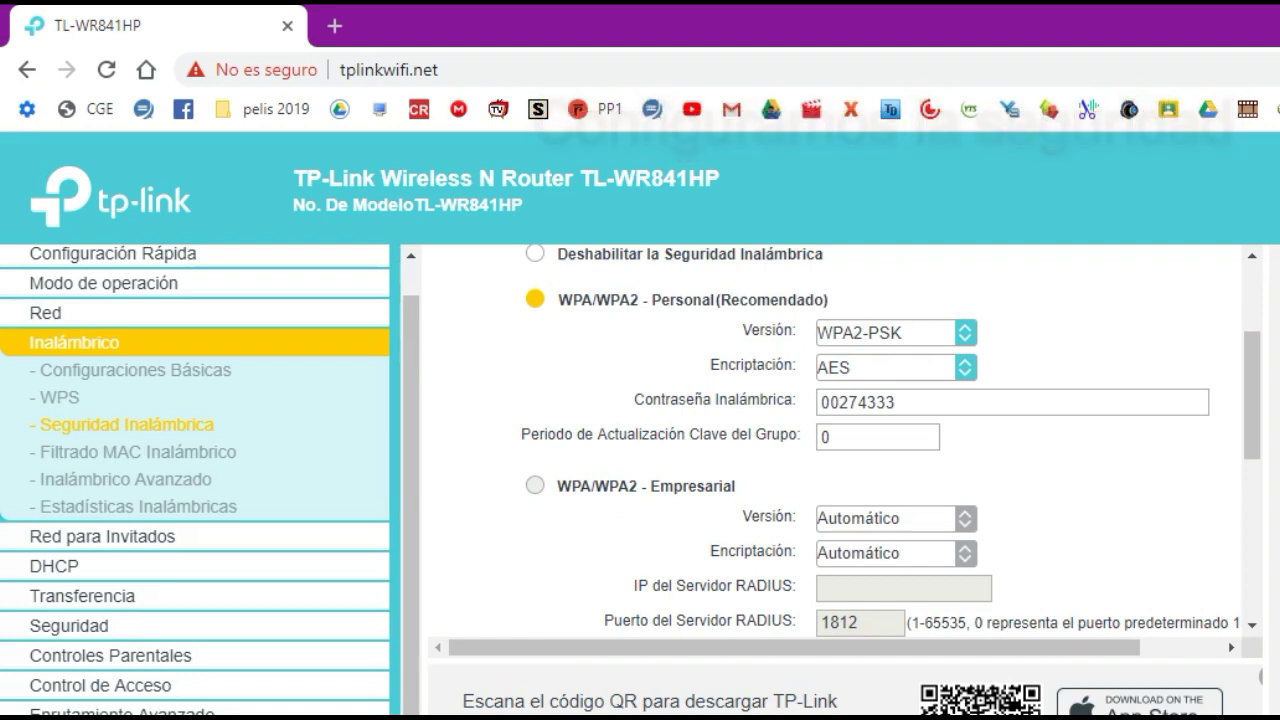
{"action": "scroll", "coordinate": [840, 440], "scroll_direction": "up", "scroll_amount": 1}
{"action": "scroll", "coordinate": [840, 440], "scroll_direction": "up", "scroll_amount": 1}
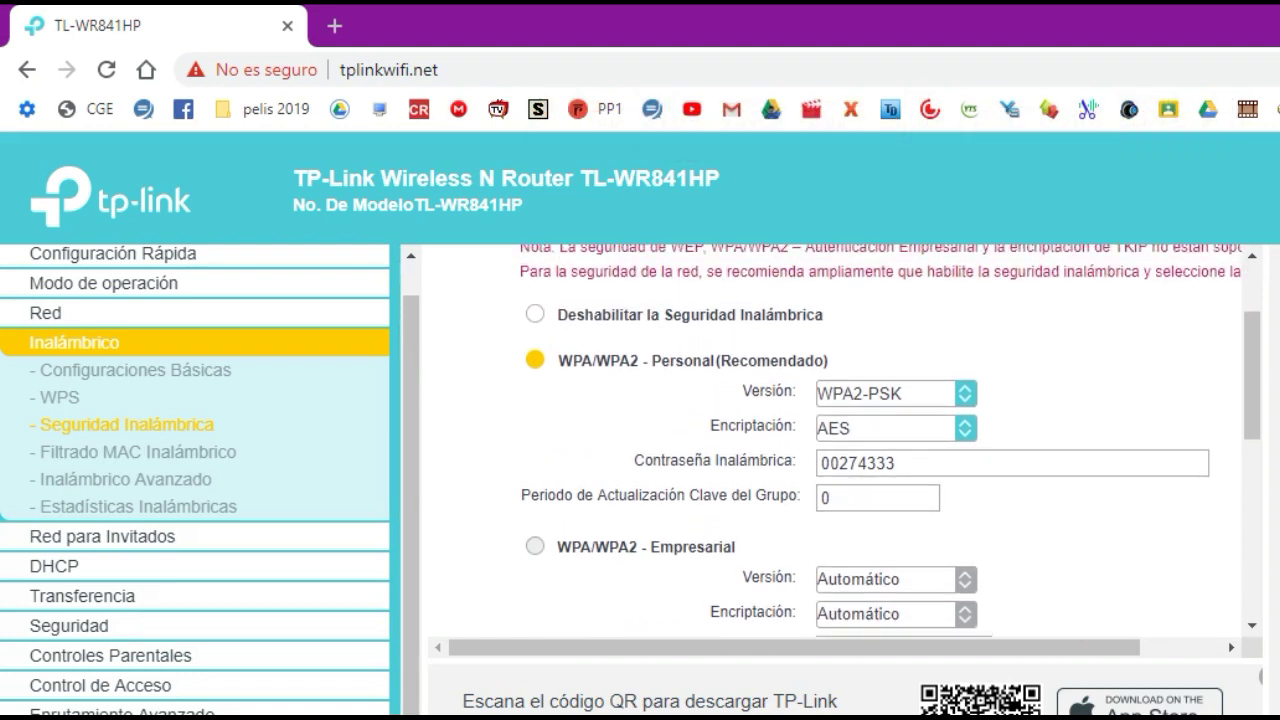
{"action": "key", "text": "alt+Down"}
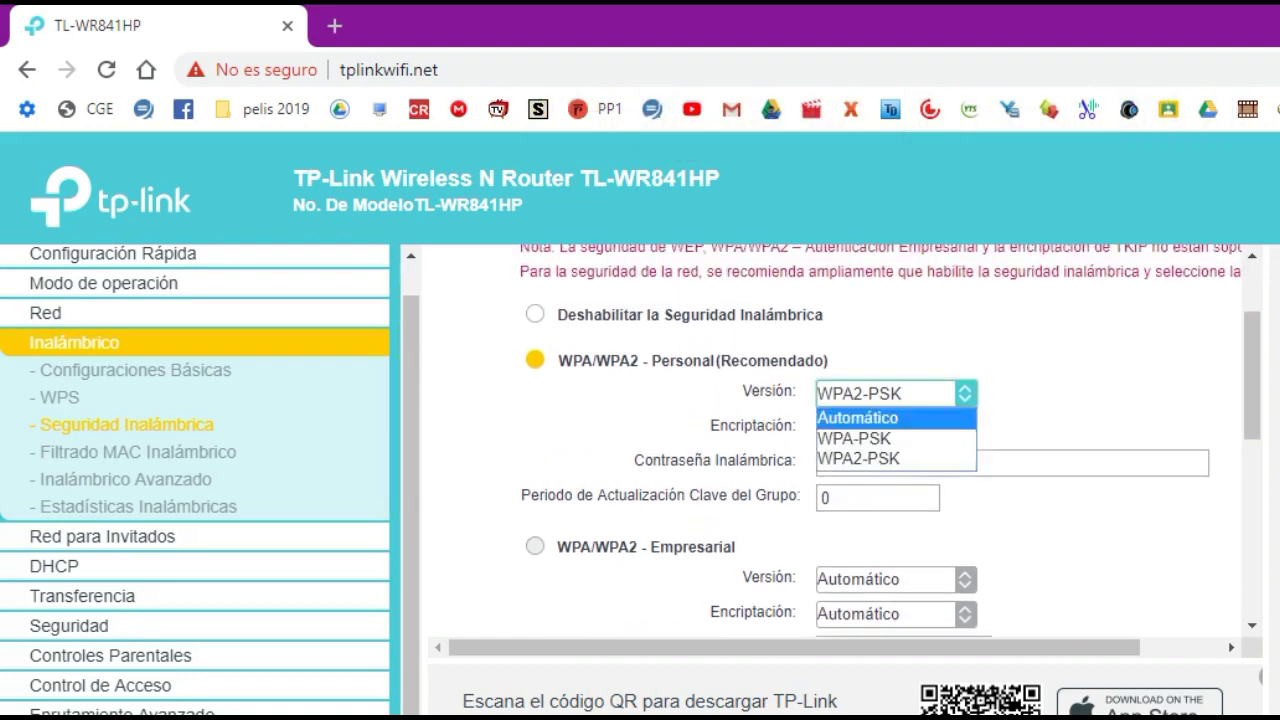
{"action": "key", "text": "Return"}
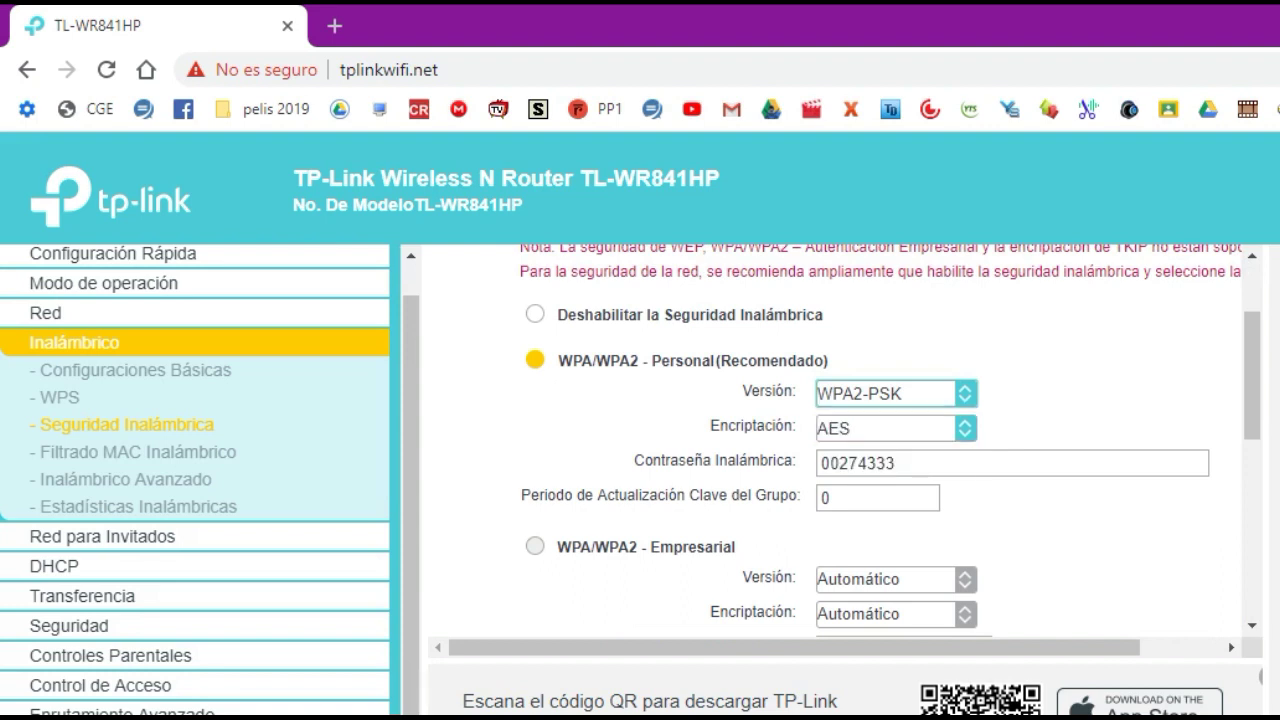
{"action": "key", "text": "Tab"}
{"action": "key", "text": "alt+Down"}
{"action": "key", "text": "Up"}
{"action": "key", "text": "Up"}
{"action": "key", "text": "Down"}
{"action": "key", "text": "Return"}
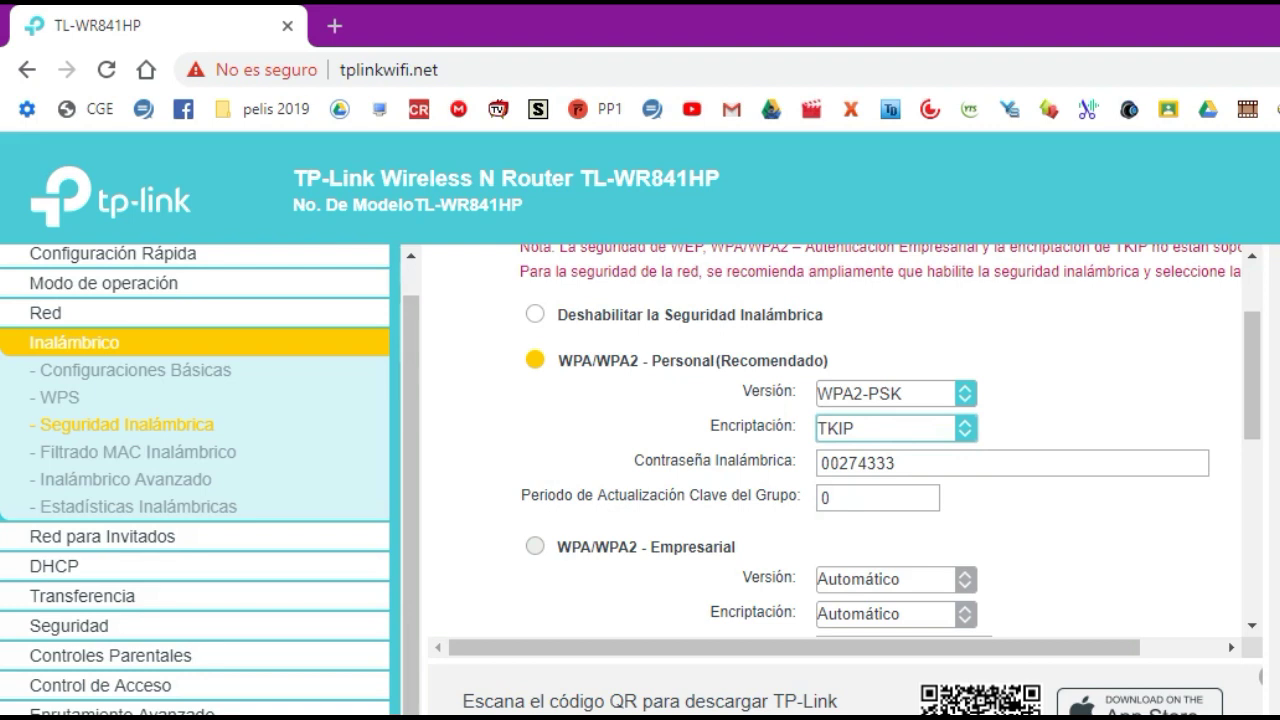
{"action": "key", "text": "alt+Down"}
{"action": "key", "text": "Down"}
{"action": "key", "text": "Return"}
Replace the wireless password with a new one and save the security settings.
{"action": "key", "text": "Tab"}
{"action": "key", "text": "ctrl+a"}
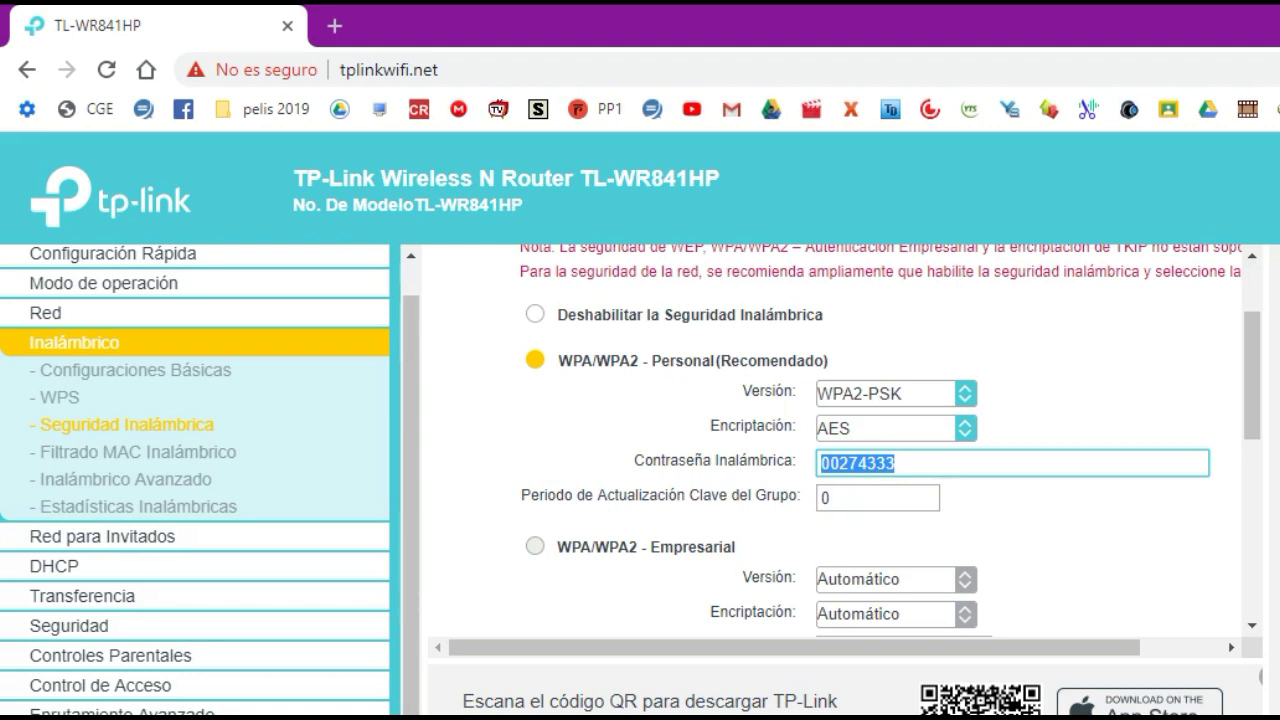
{"action": "type", "text": "12345678"}
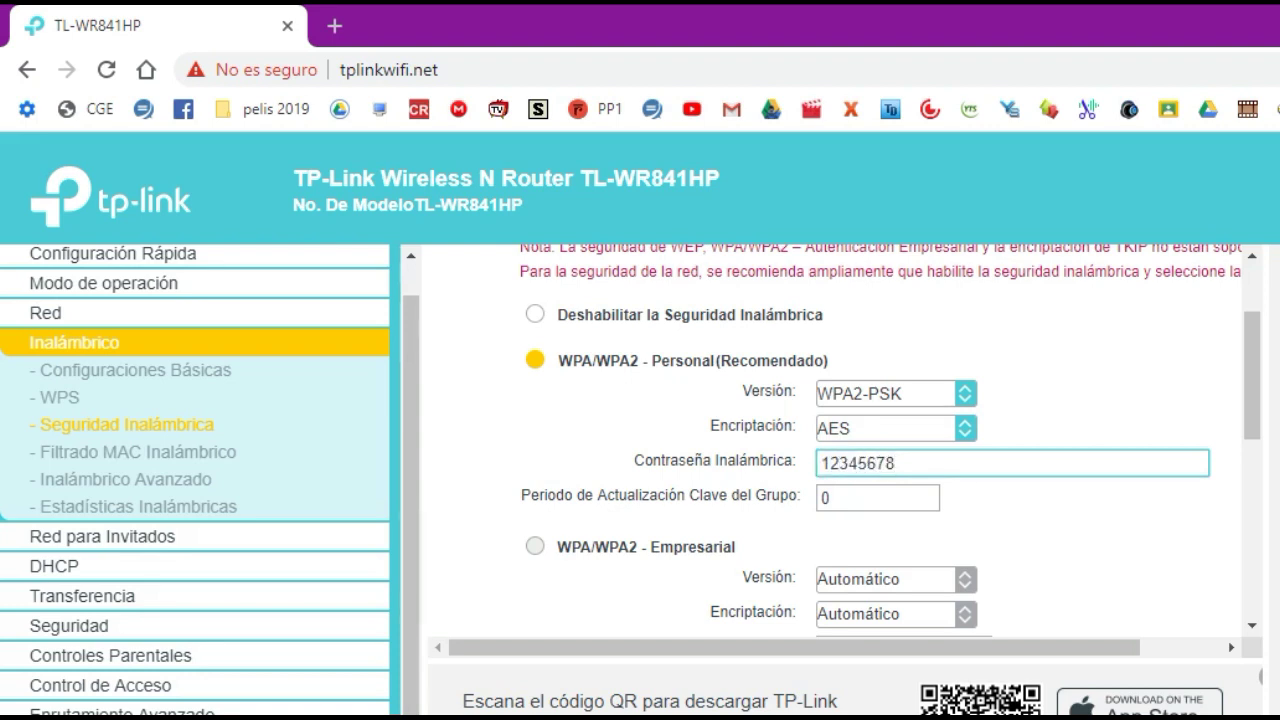
{"action": "scroll", "coordinate": [830, 440], "scroll_direction": "down", "scroll_amount": 5}
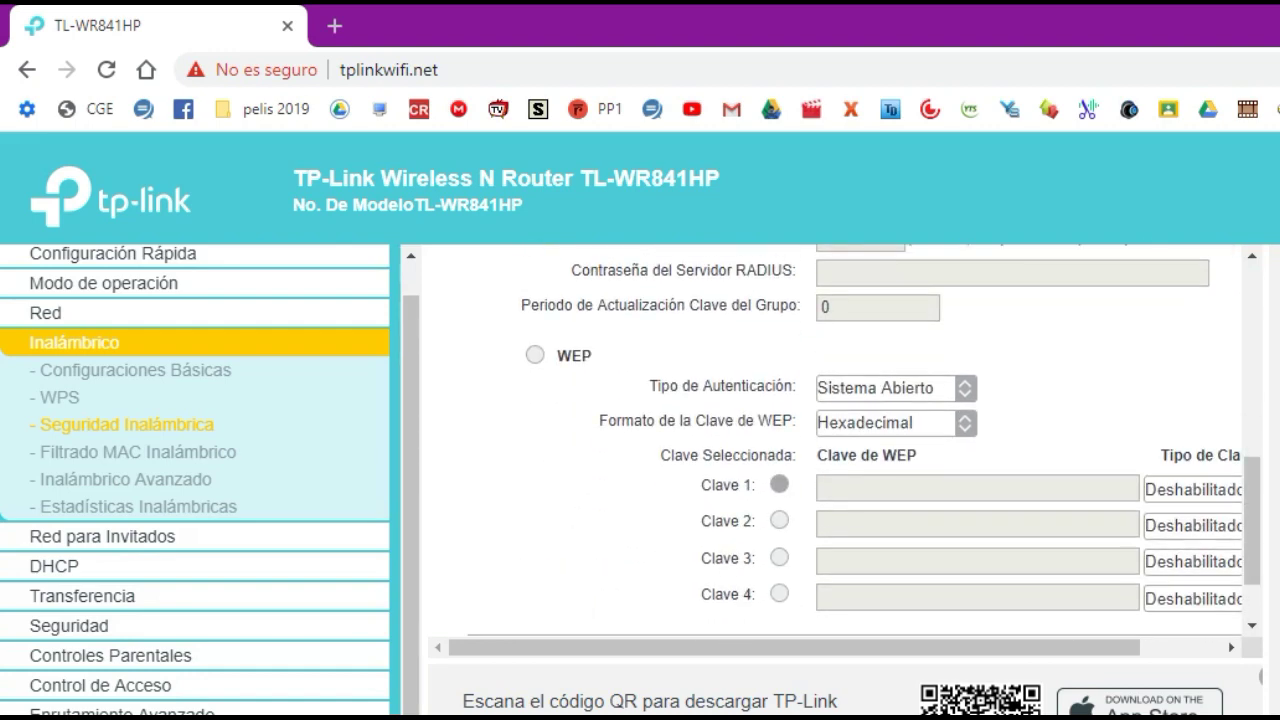
{"action": "scroll", "coordinate": [830, 440], "scroll_direction": "down", "scroll_amount": 2}
{"action": "left_click", "coordinate": [901, 582]}
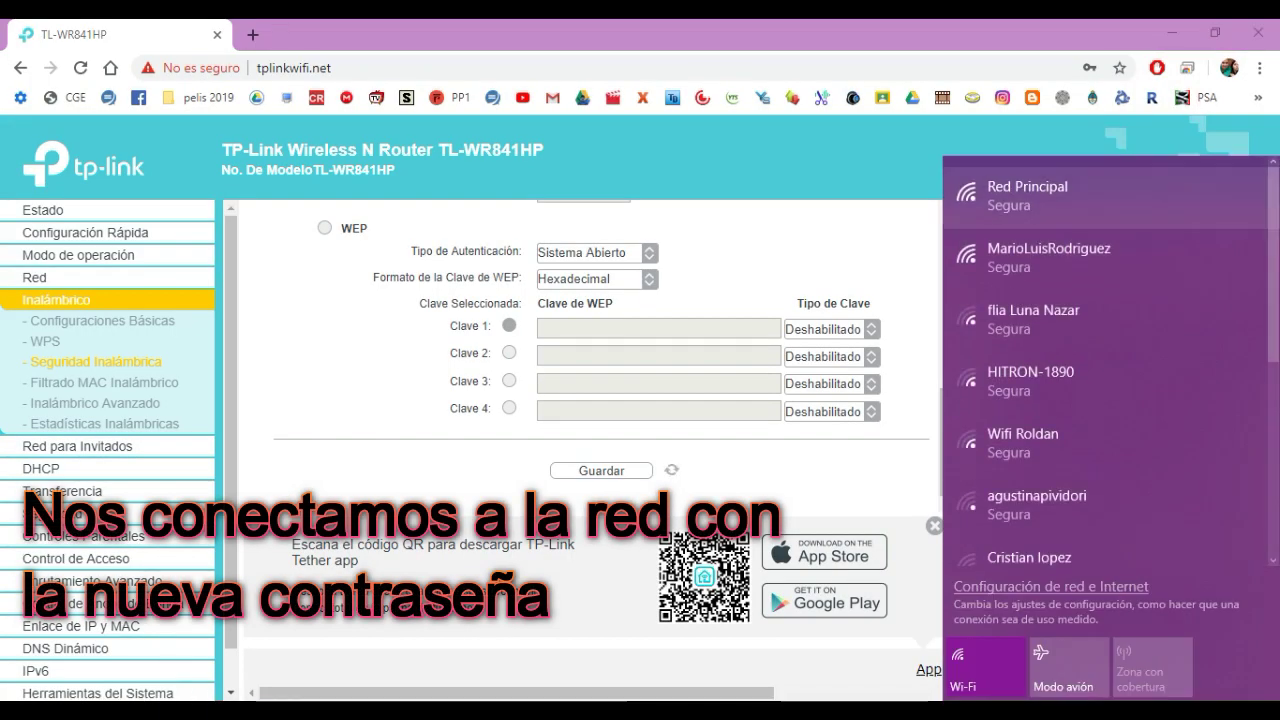
Reconnect the PC to Red Principal with the new key, revealing it to verify first.
{"action": "left_click", "coordinate": [1014, 257]}
{"action": "left_click", "coordinate": [1143, 357]}
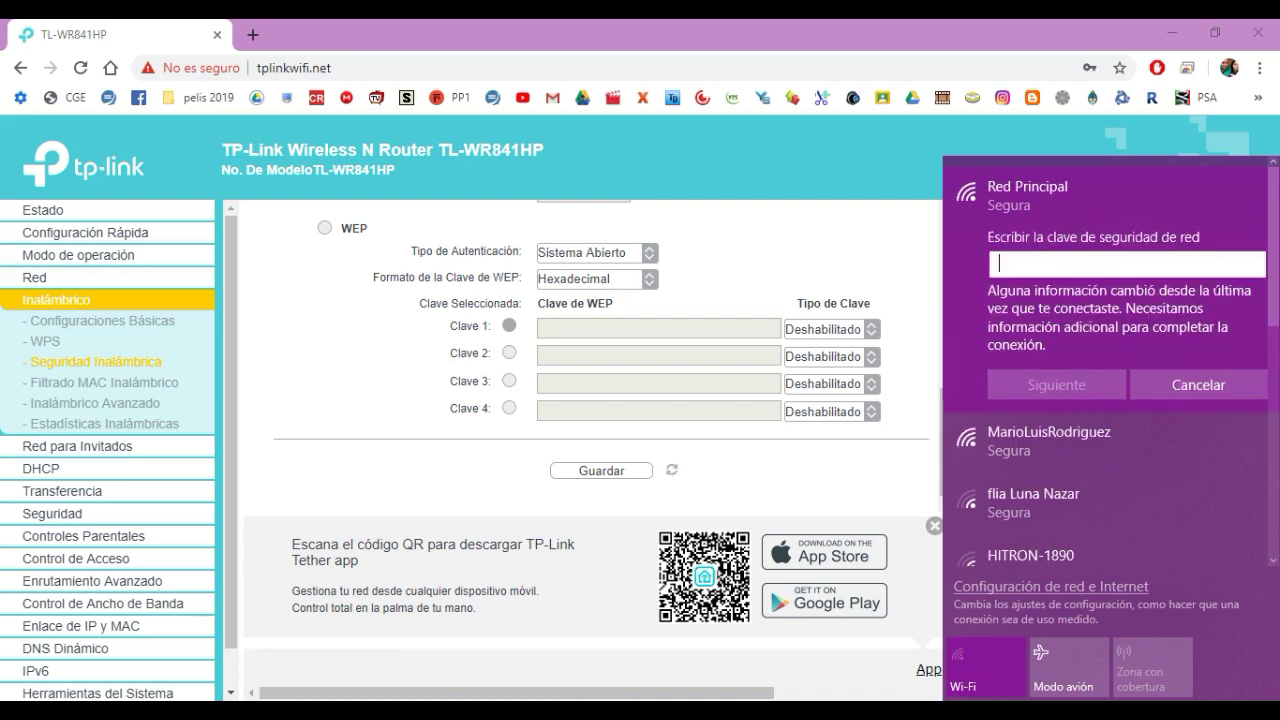
{"action": "type", "text": "••••••••"}
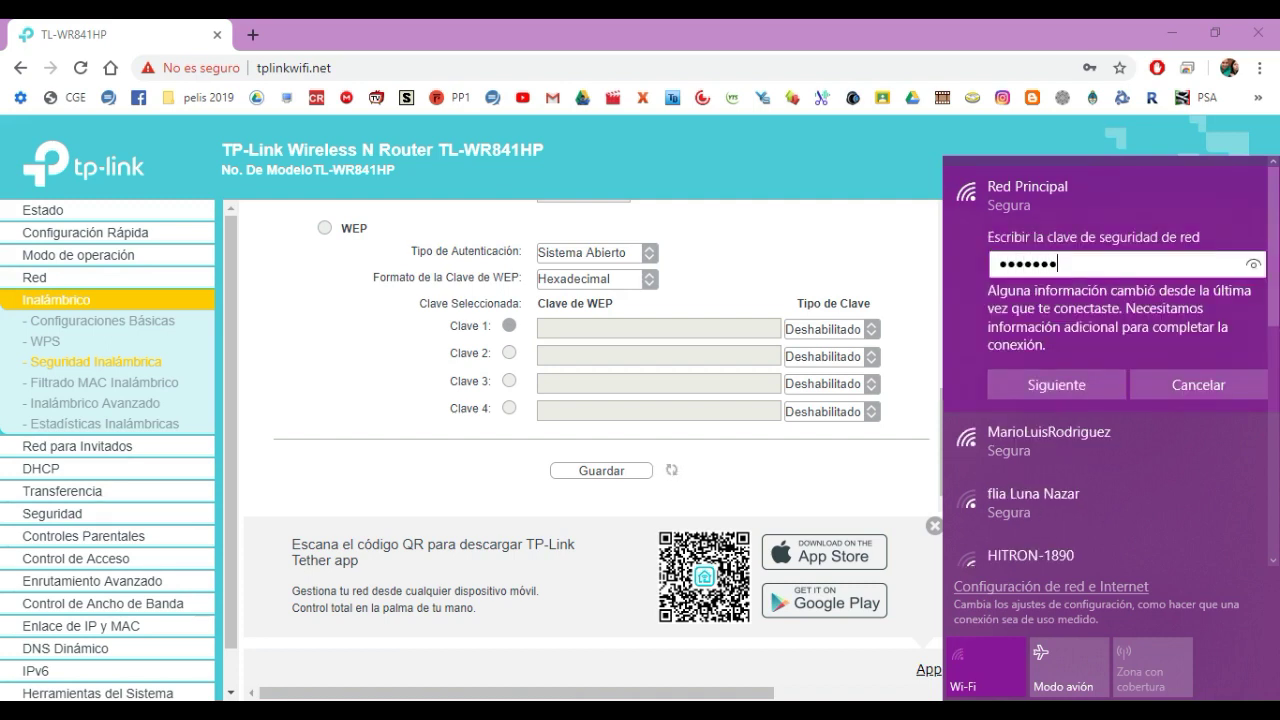
{"action": "left_click", "coordinate": [1253, 264]}
{"action": "left_click", "coordinate": [1056, 384]}
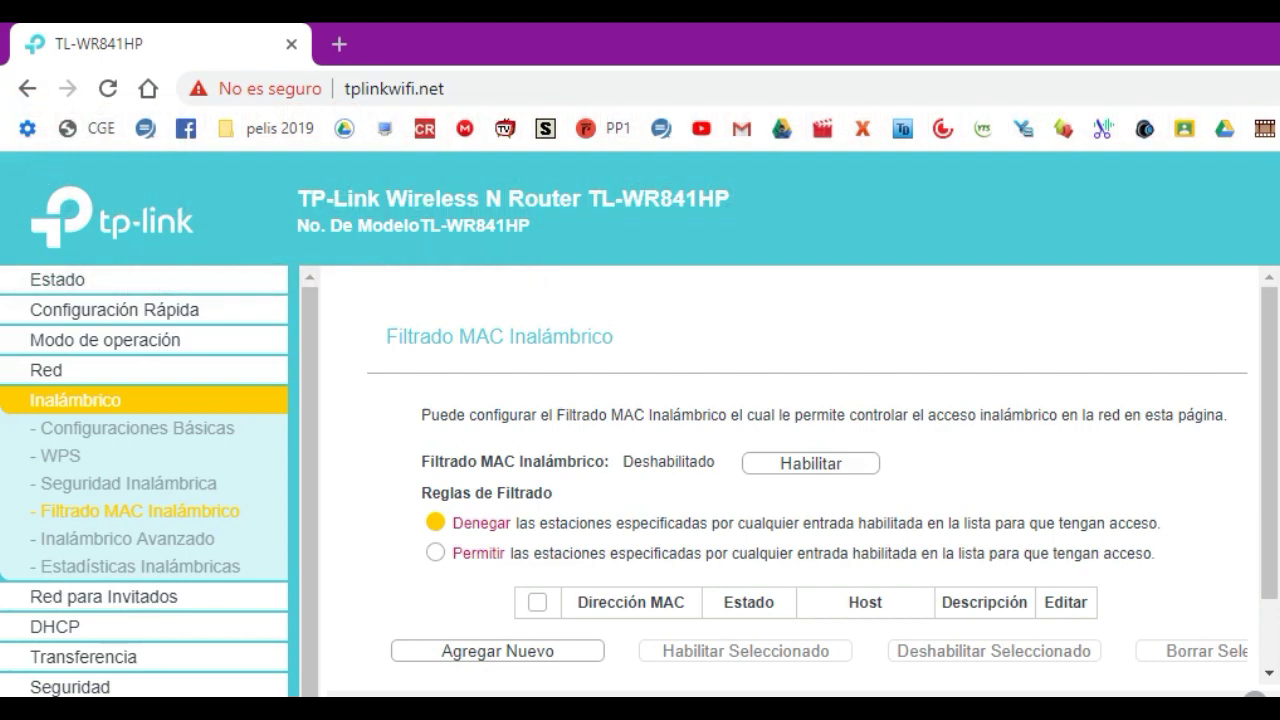
Review the Filtrado MAC Inalámbrico page, where MAC filtering is disabled.
{"action": "scroll", "coordinate": [822, 476], "scroll_direction": "down", "scroll_amount": 1}
{"action": "scroll", "coordinate": [822, 475], "scroll_direction": "up", "scroll_amount": 1}
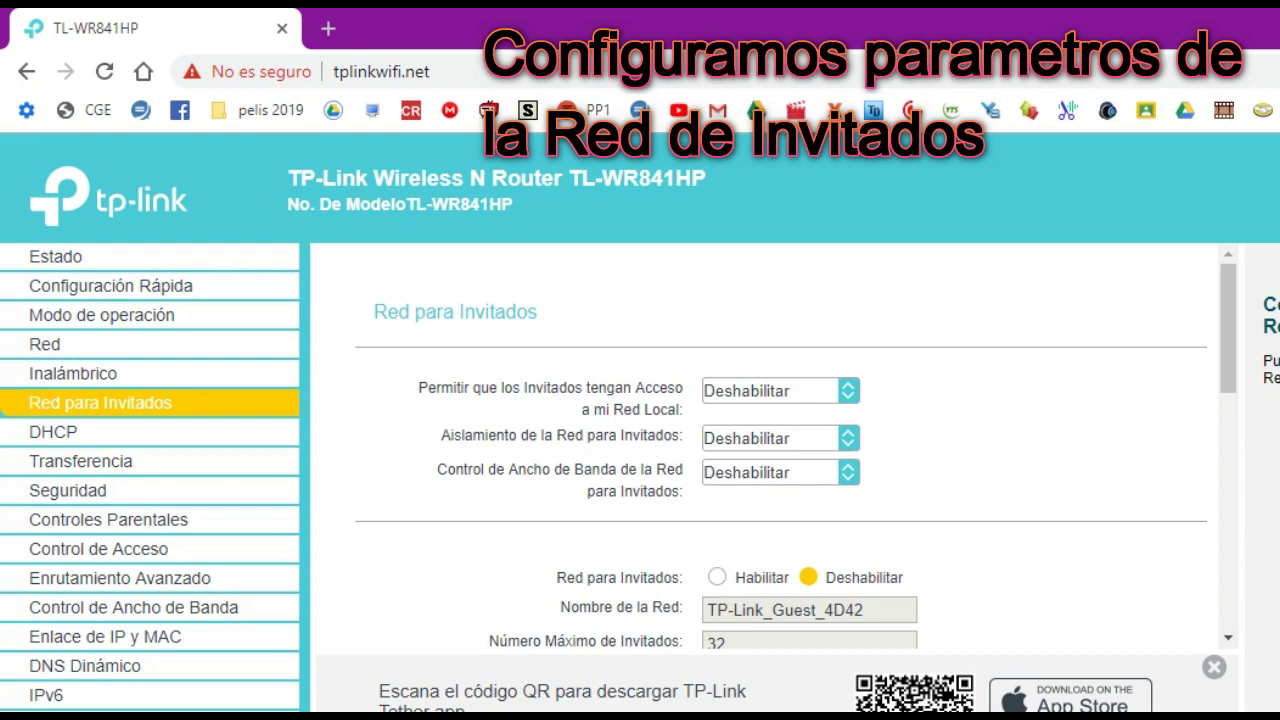
Keep guest local access disabled, enable guest isolation, and keep bandwidth control disabled.
{"action": "key", "text": "alt+Down"}
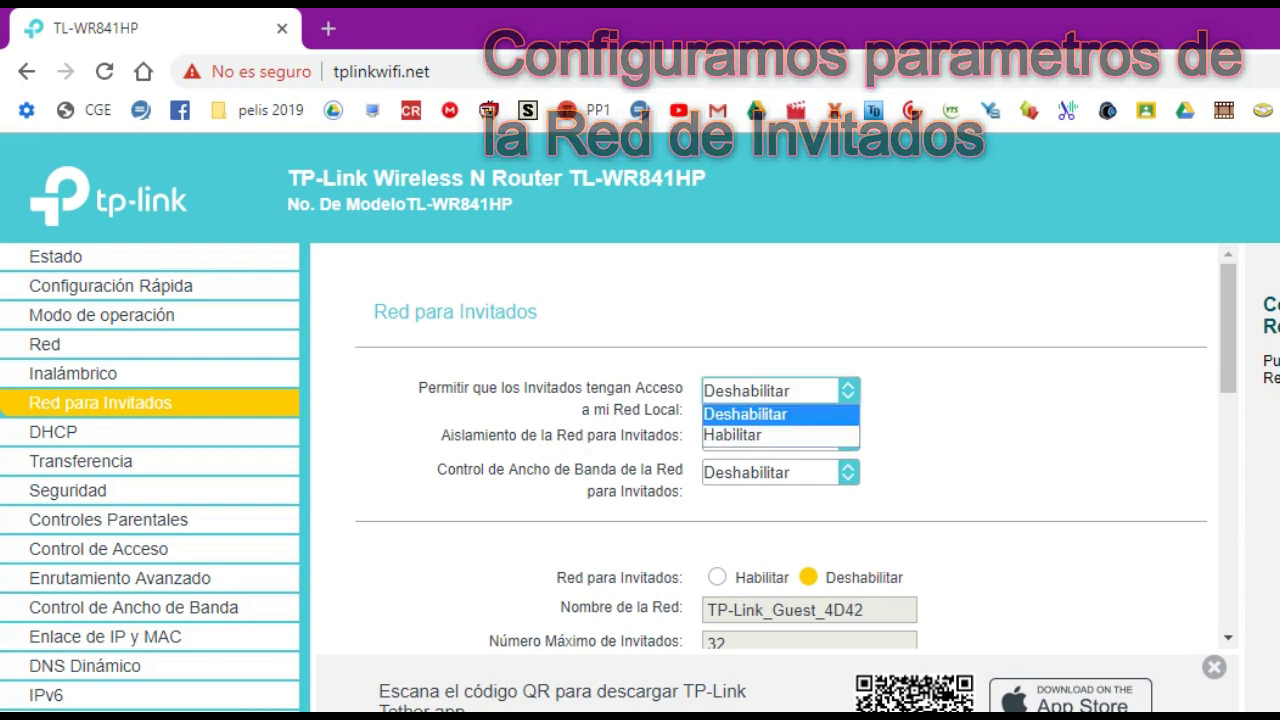
{"action": "key", "text": "Down"}
{"action": "key", "text": "Up"}
{"action": "key", "text": "Return"}
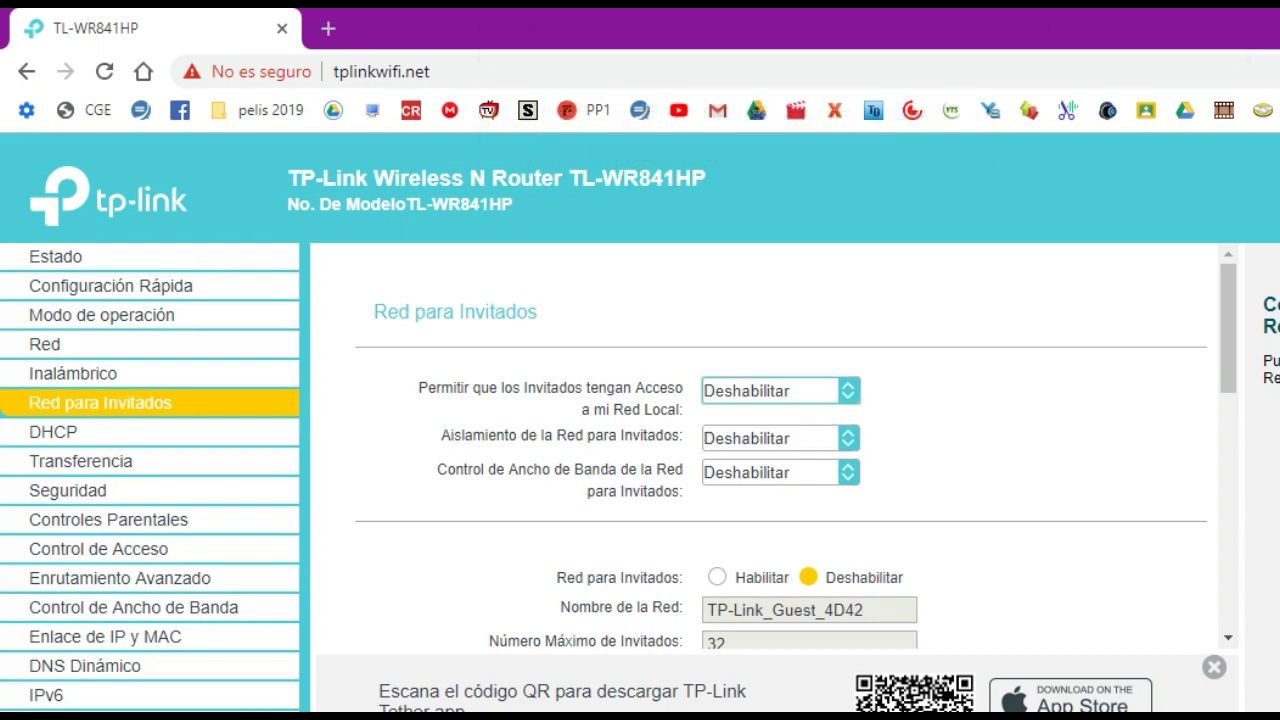
{"action": "key", "text": "Tab"}
{"action": "key", "text": "alt+Down"}
{"action": "key", "text": "Down"}
{"action": "key", "text": "Return"}
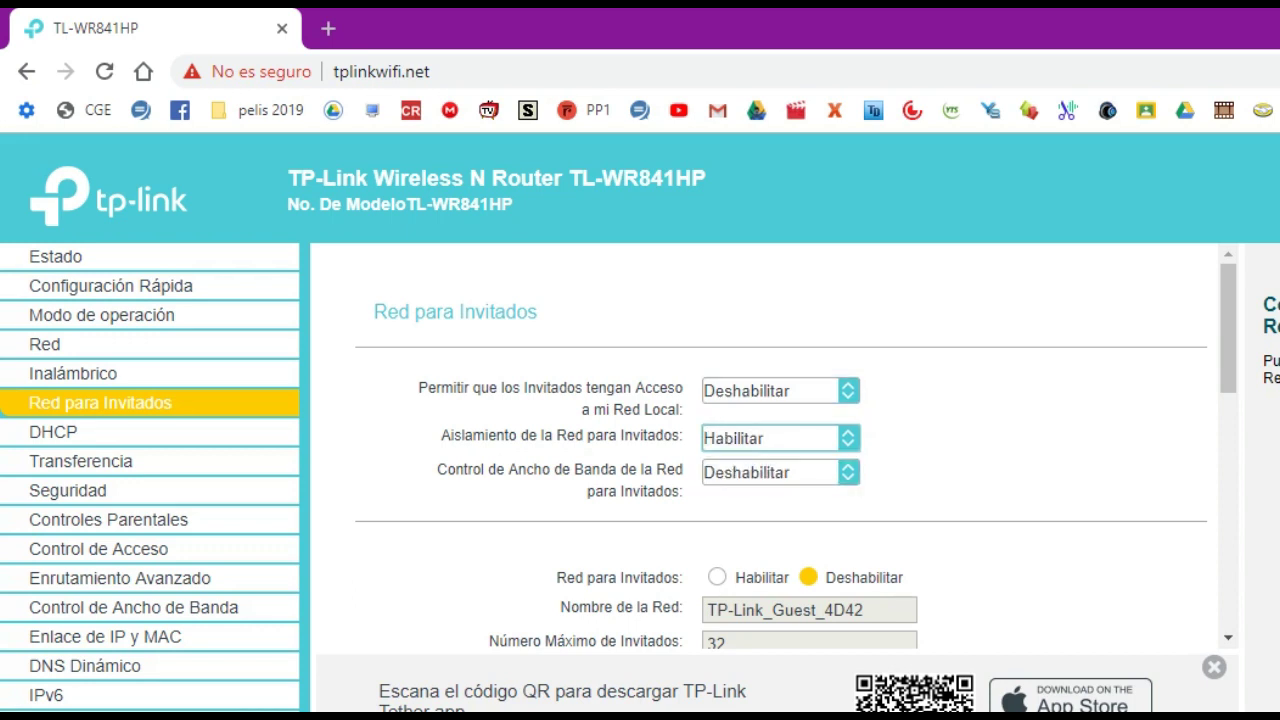
{"action": "key", "text": "Tab"}
{"action": "key", "text": "alt+Down"}
{"action": "key", "text": "Down"}
{"action": "key", "text": "Up"}
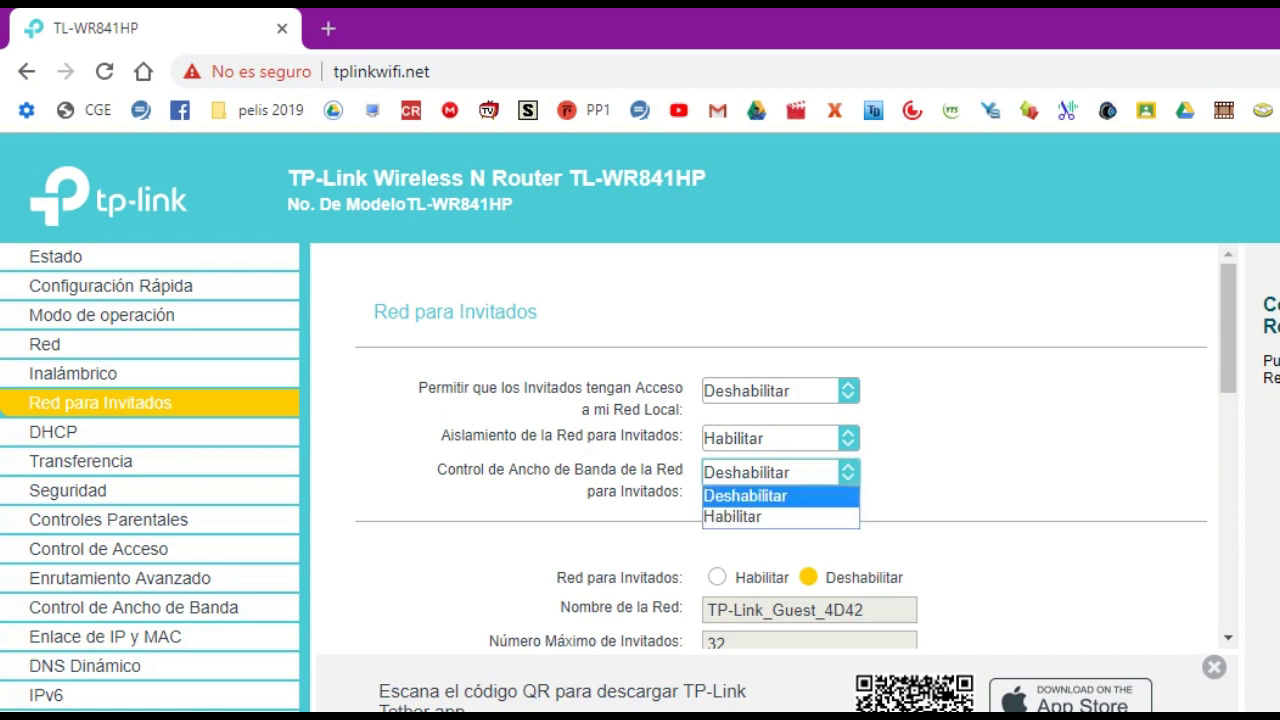
{"action": "key", "text": "Return"}
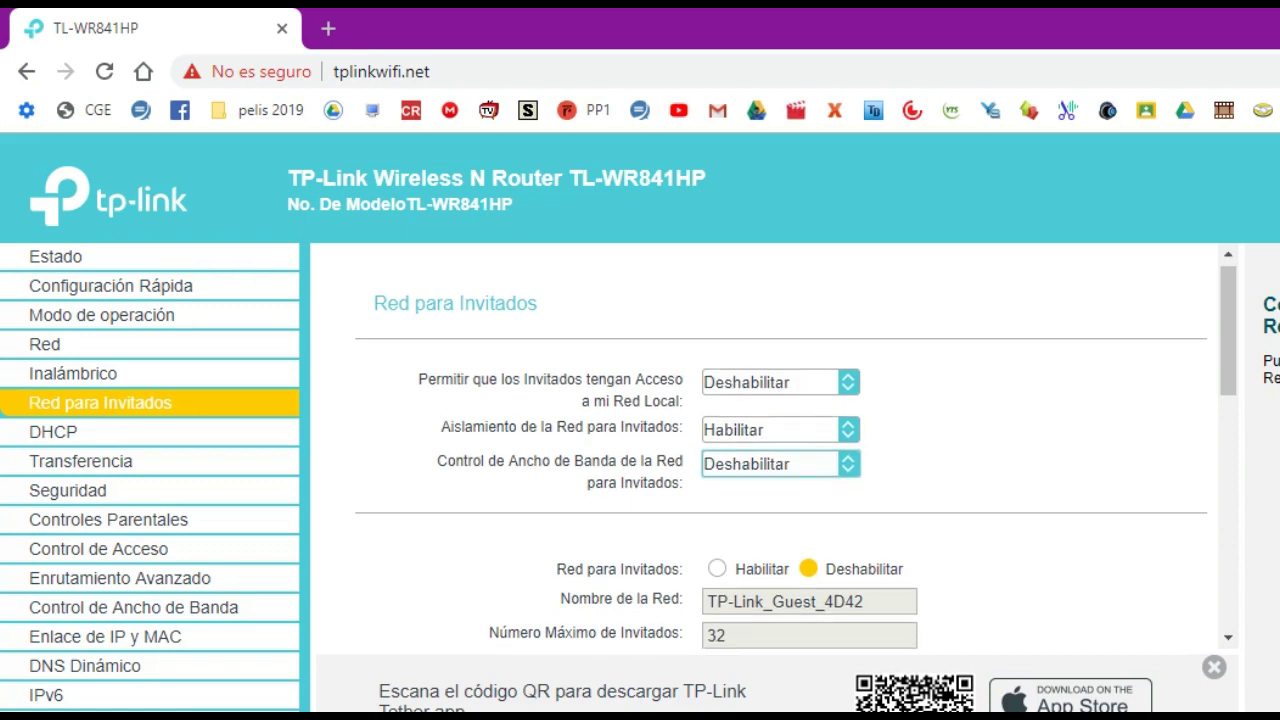
Enable the guest network, name it Red para Invitados, and allow 30 maximum guests.
{"action": "scroll", "coordinate": [780, 450], "scroll_direction": "down", "scroll_amount": 1}
{"action": "key", "text": "Tab"}
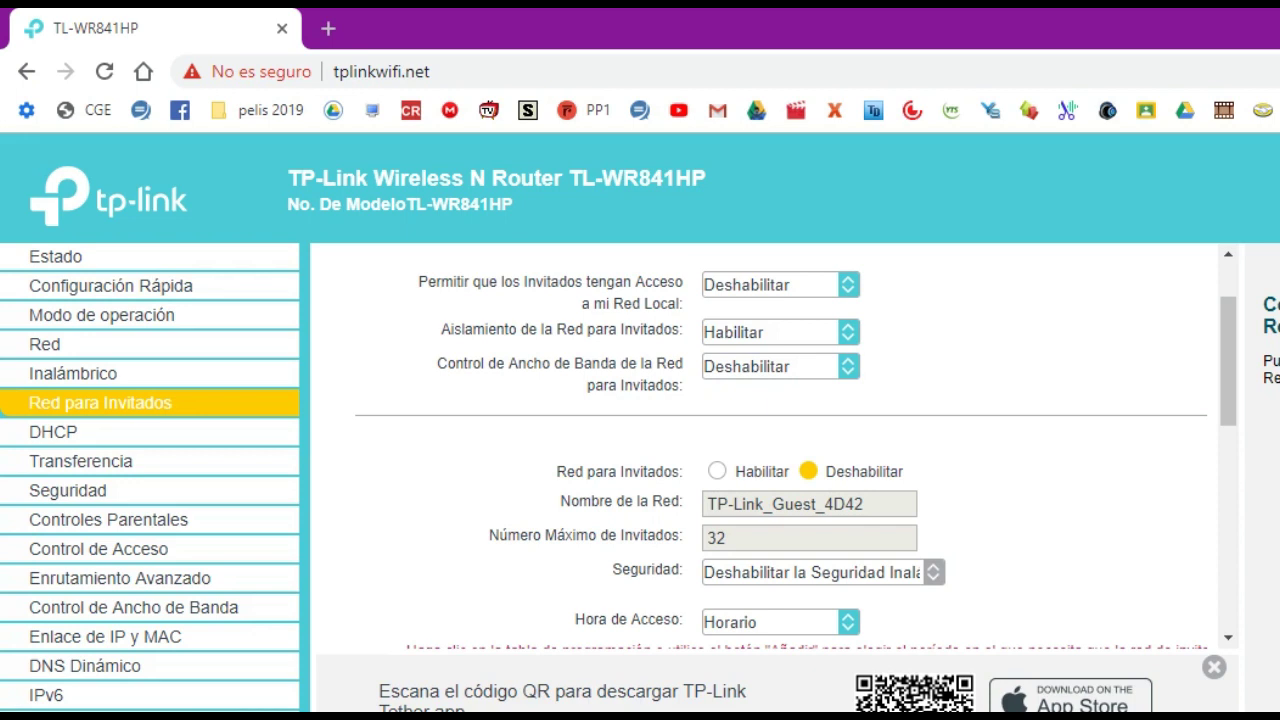
{"action": "key", "text": "Left"}
{"action": "key", "text": "Tab"}
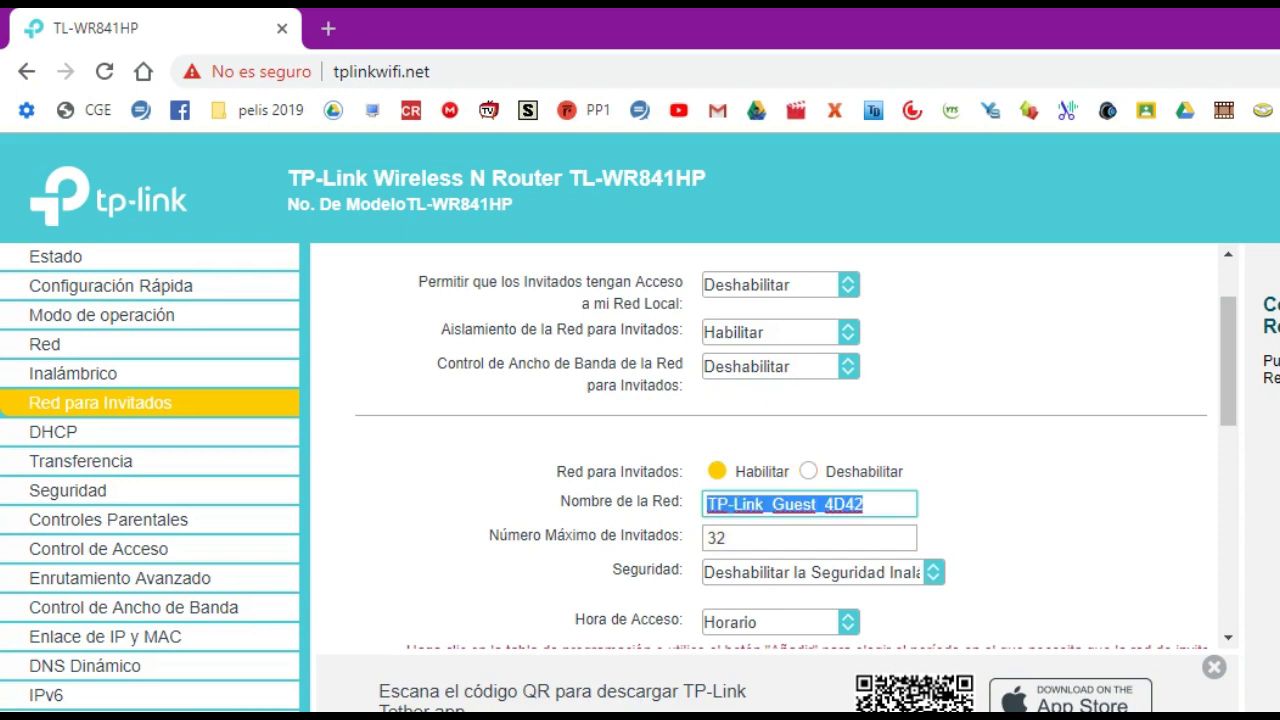
{"action": "type", "text": "Re"}
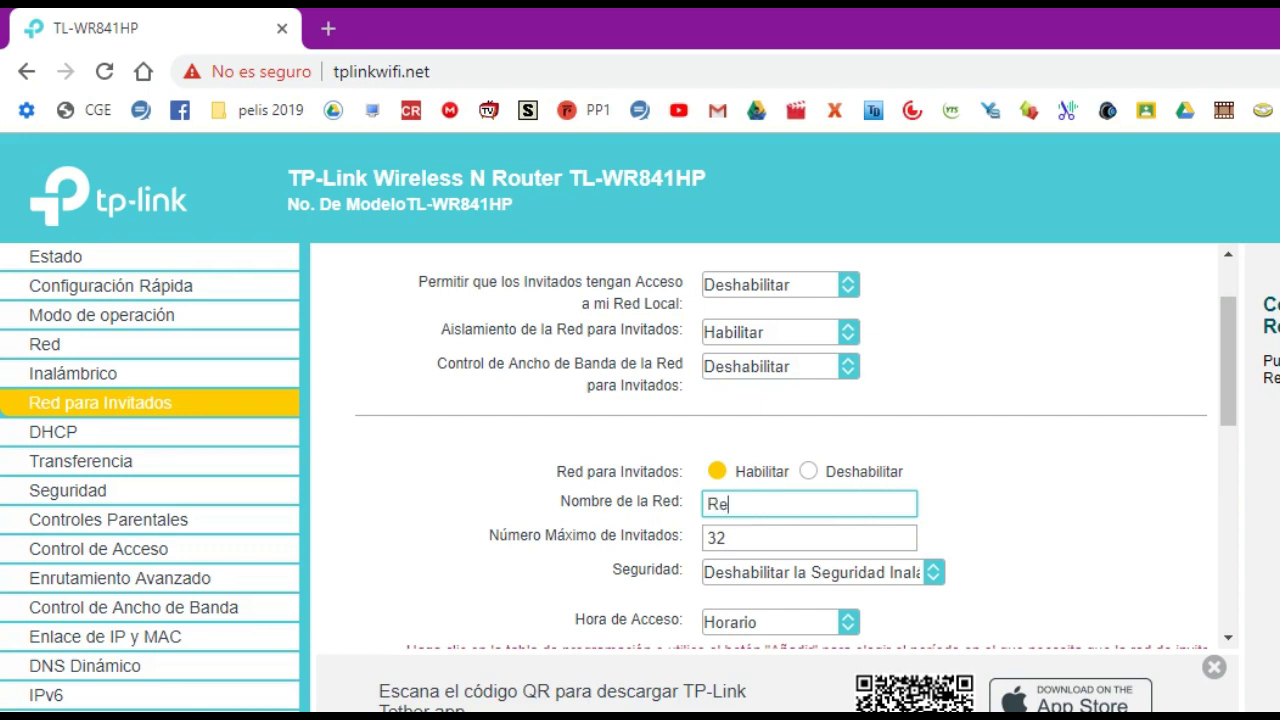
{"action": "type", "text": "d para Invitador"}
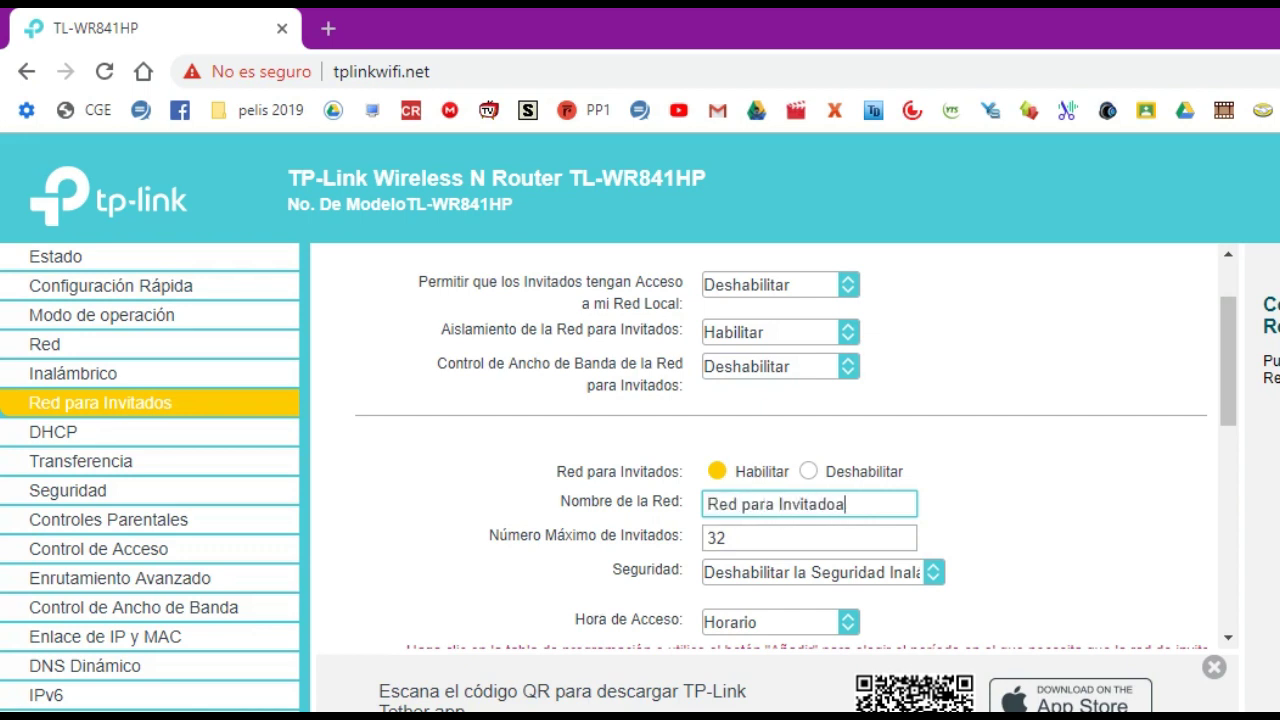
{"action": "left_click", "coordinate": [727, 538]}
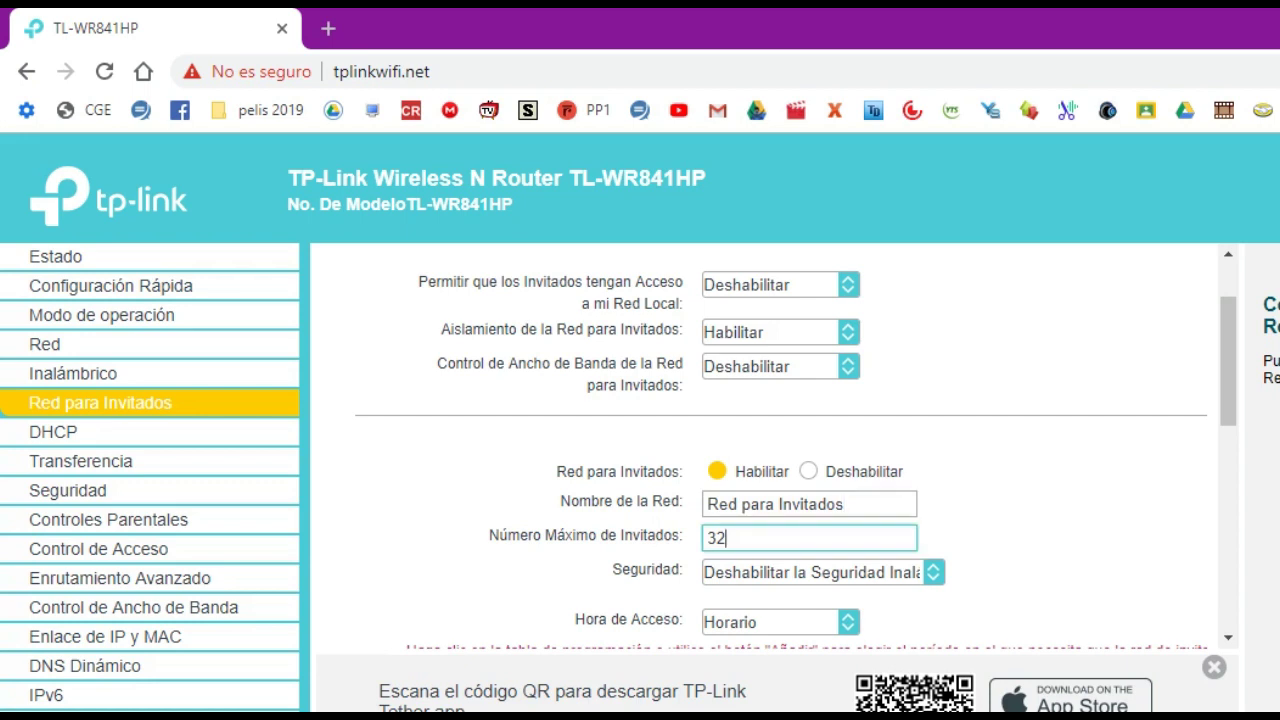
{"action": "type", "text": "30"}
{"action": "scroll", "coordinate": [795, 448], "scroll_direction": "down", "scroll_amount": 3}
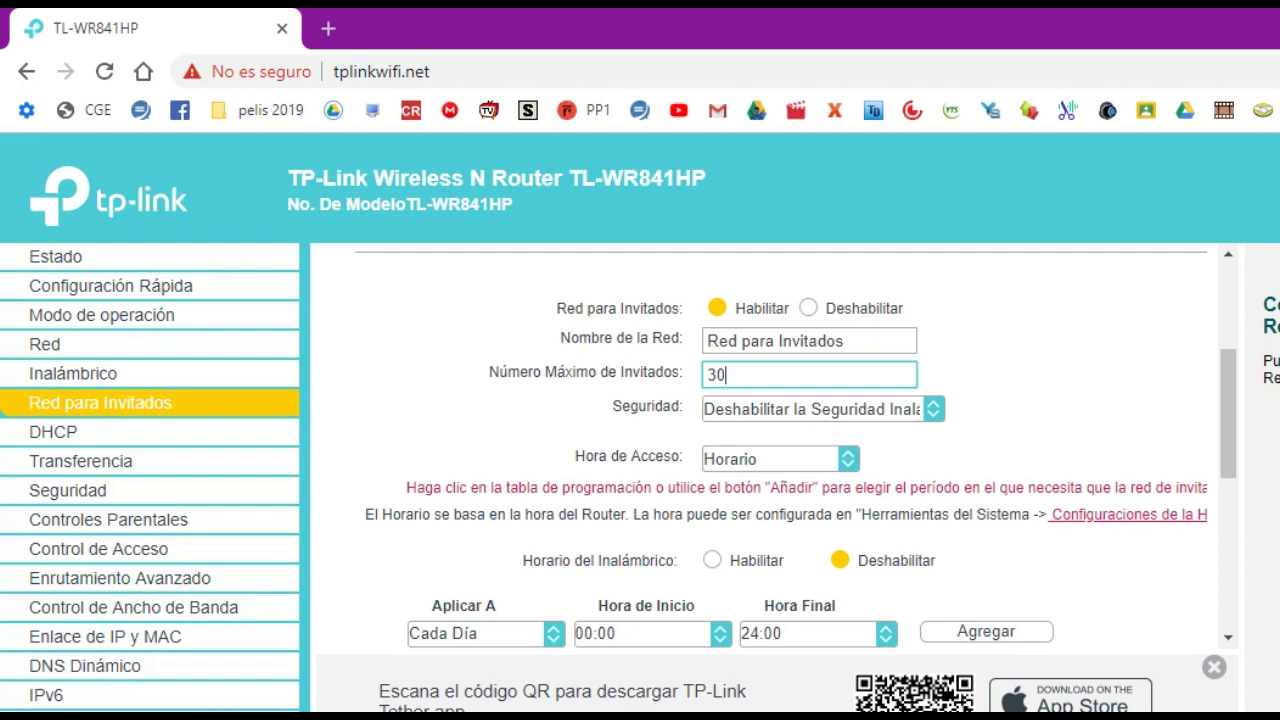
{"action": "left_click", "coordinate": [820, 409]}
Secure the guest network with WPA/WPA2 - Personal, WPA2-PSK, AES and a guest password.
{"action": "left_click", "coordinate": [782, 453]}
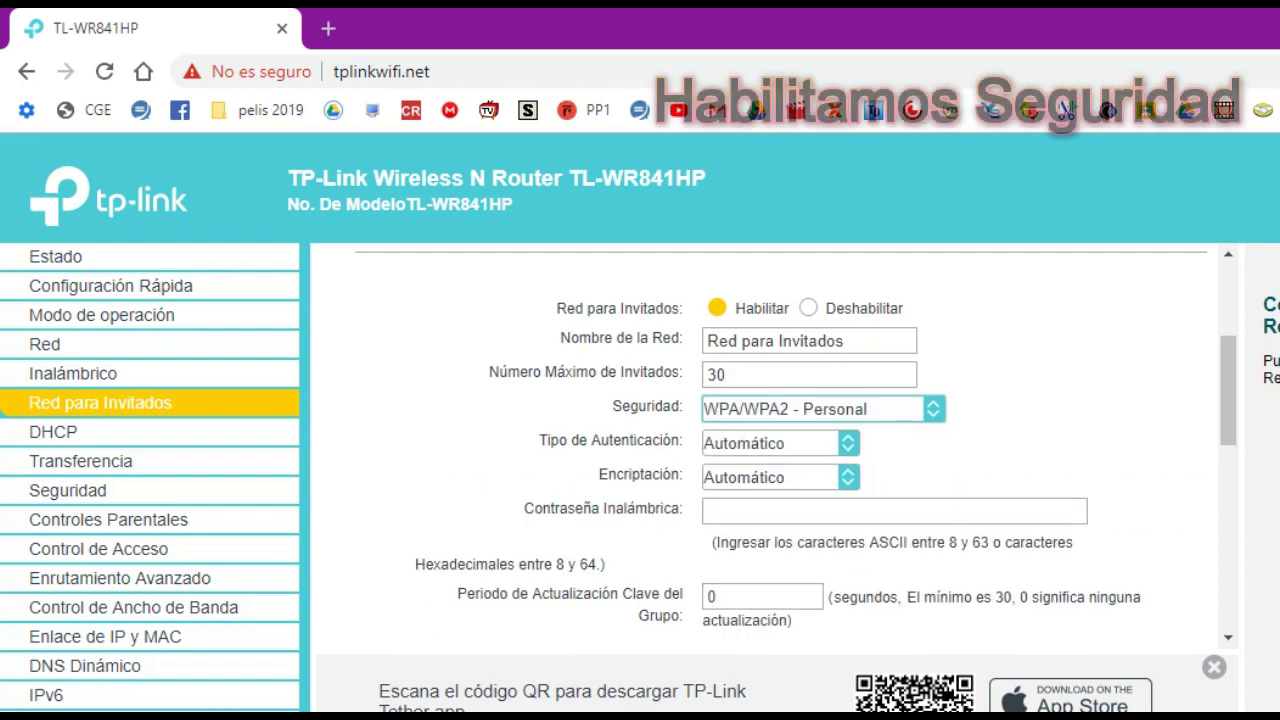
{"action": "left_click", "coordinate": [780, 443]}
{"action": "key", "text": "Down"}
{"action": "key", "text": "Down"}
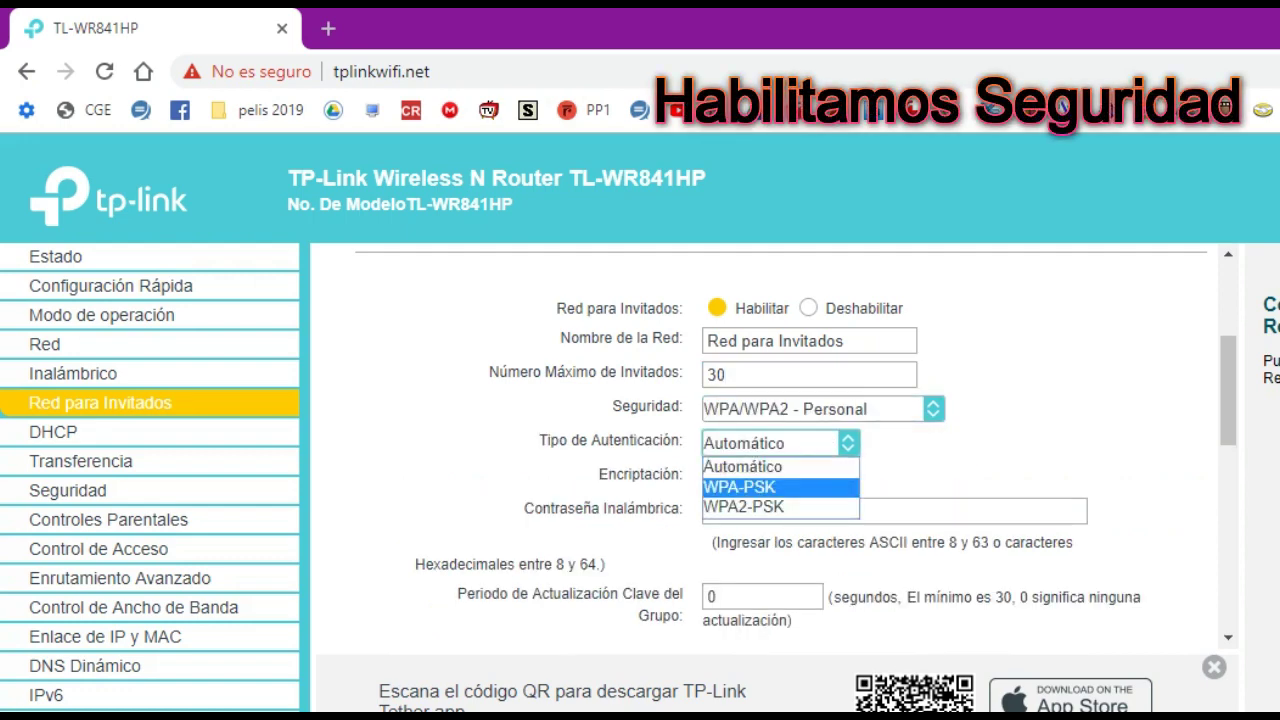
{"action": "key", "text": "Return"}
{"action": "key", "text": "Tab"}
{"action": "key", "text": "alt+Down"}
{"action": "key", "text": "Down"}
{"action": "key", "text": "Down"}
{"action": "key", "text": "Return"}
{"action": "key", "text": "Tab"}
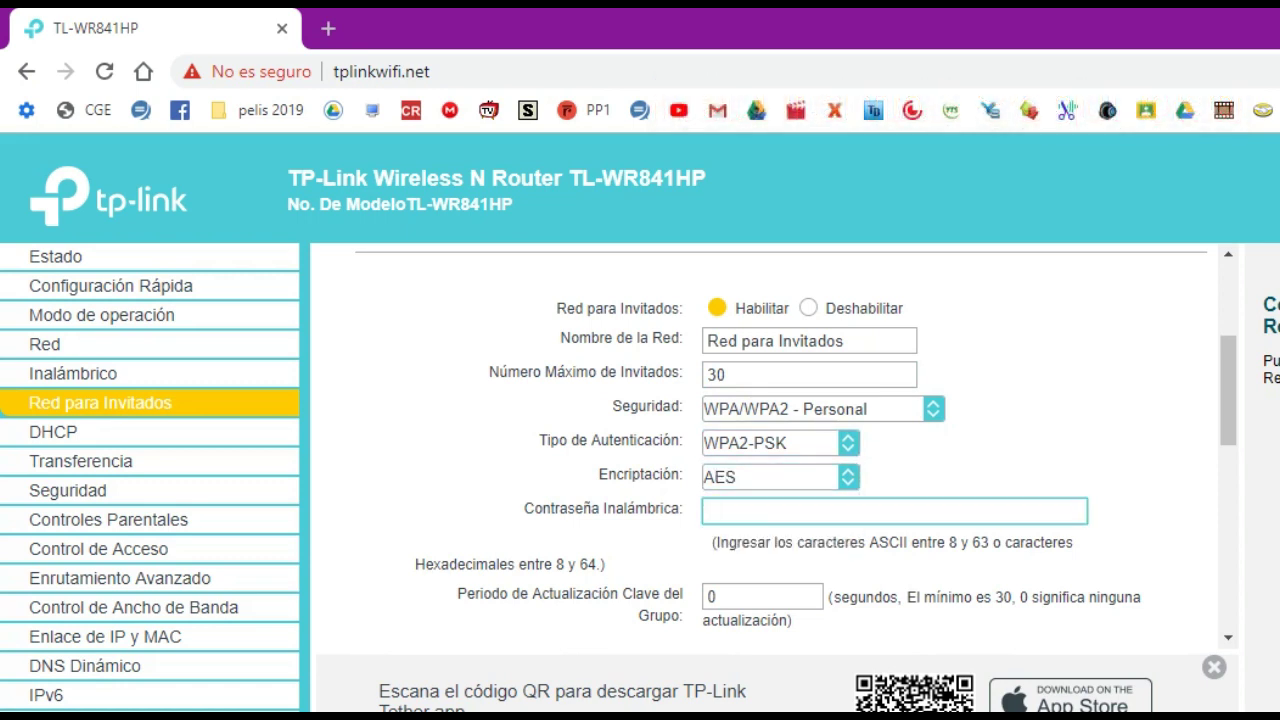
{"action": "type", "text": "87654"}
Keep guest access time on Horario with the schedule unchanged and save the guest settings.
{"action": "scroll", "coordinate": [760, 450], "scroll_direction": "down", "scroll_amount": 2}
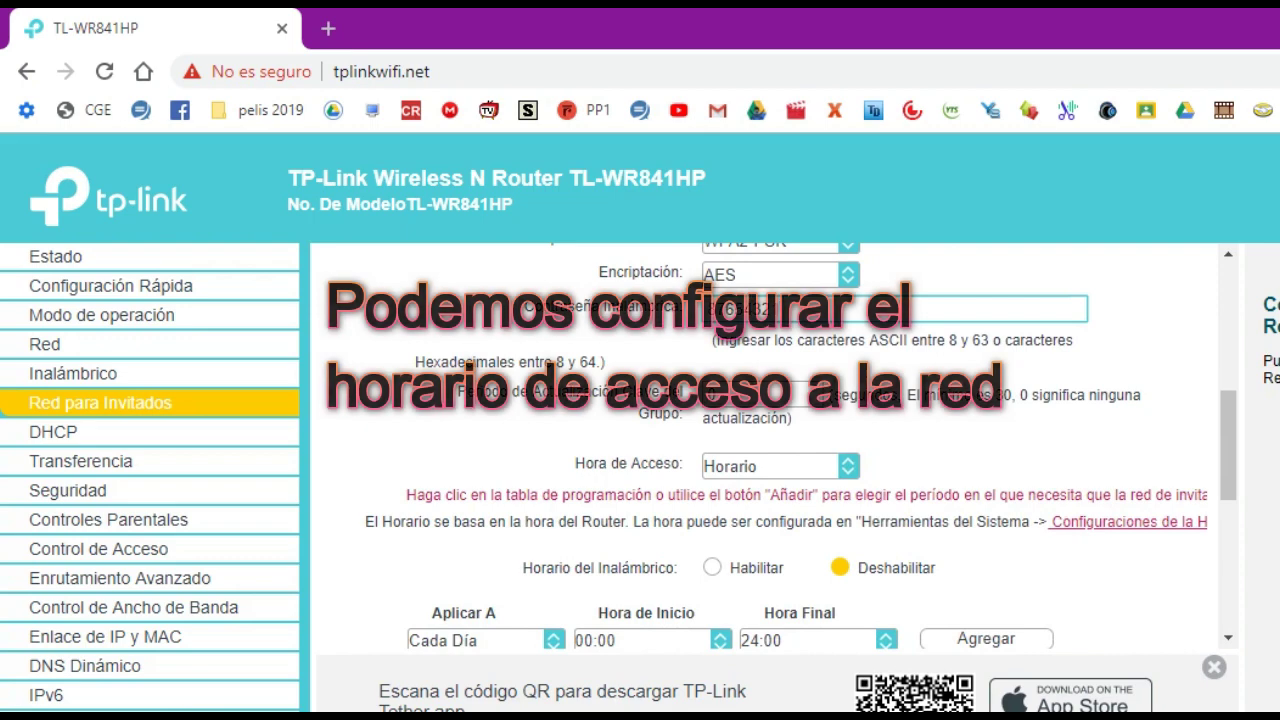
{"action": "key", "text": "alt+Down"}
{"action": "key", "text": "Up"}
{"action": "key", "text": "Escape"}
{"action": "scroll", "coordinate": [780, 445], "scroll_direction": "down", "scroll_amount": 1}
{"action": "scroll", "coordinate": [780, 445], "scroll_direction": "down", "scroll_amount": 1}
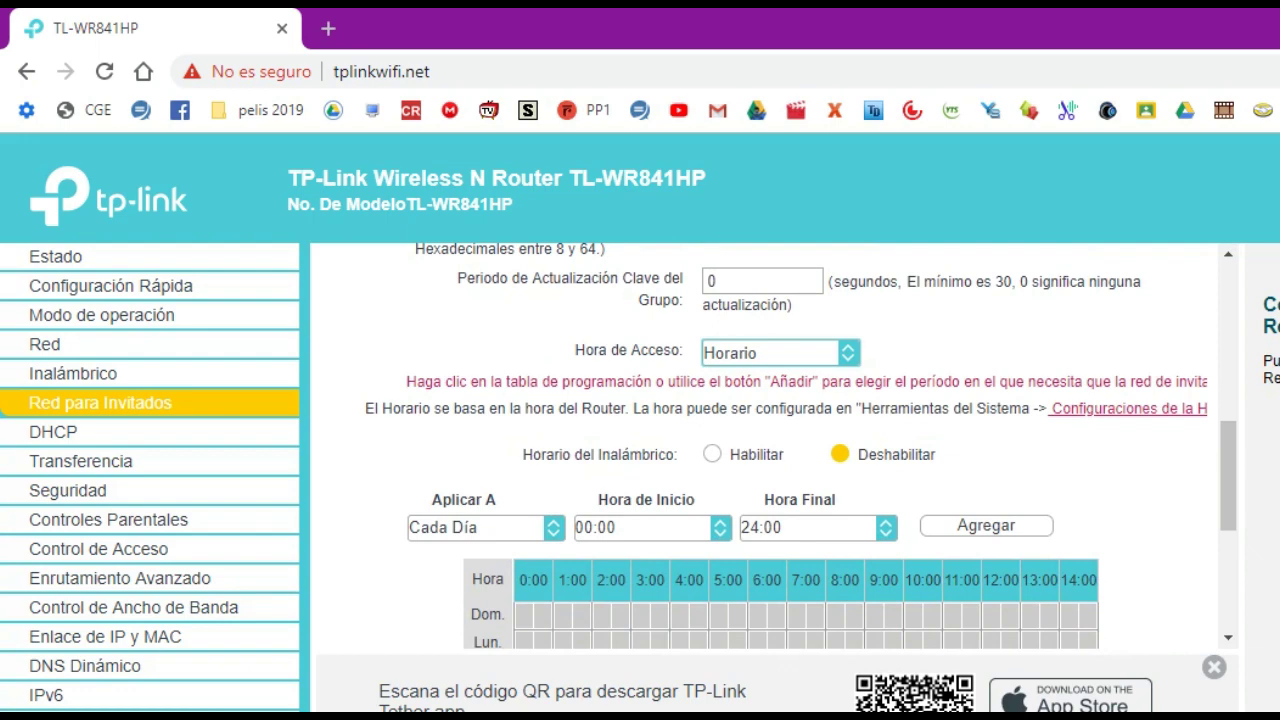
{"action": "scroll", "coordinate": [780, 445], "scroll_direction": "down", "scroll_amount": 2}
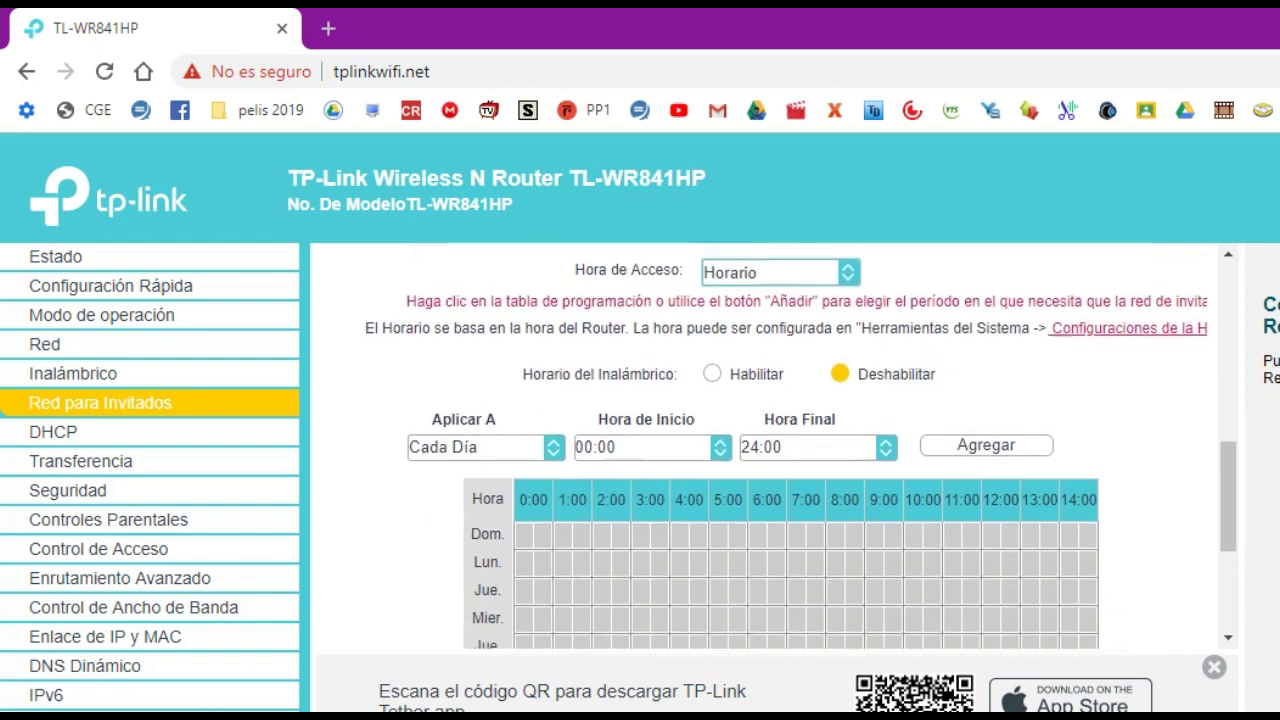
{"action": "left_click", "coordinate": [1048, 484]}
{"action": "left_click", "coordinate": [1048, 484]}
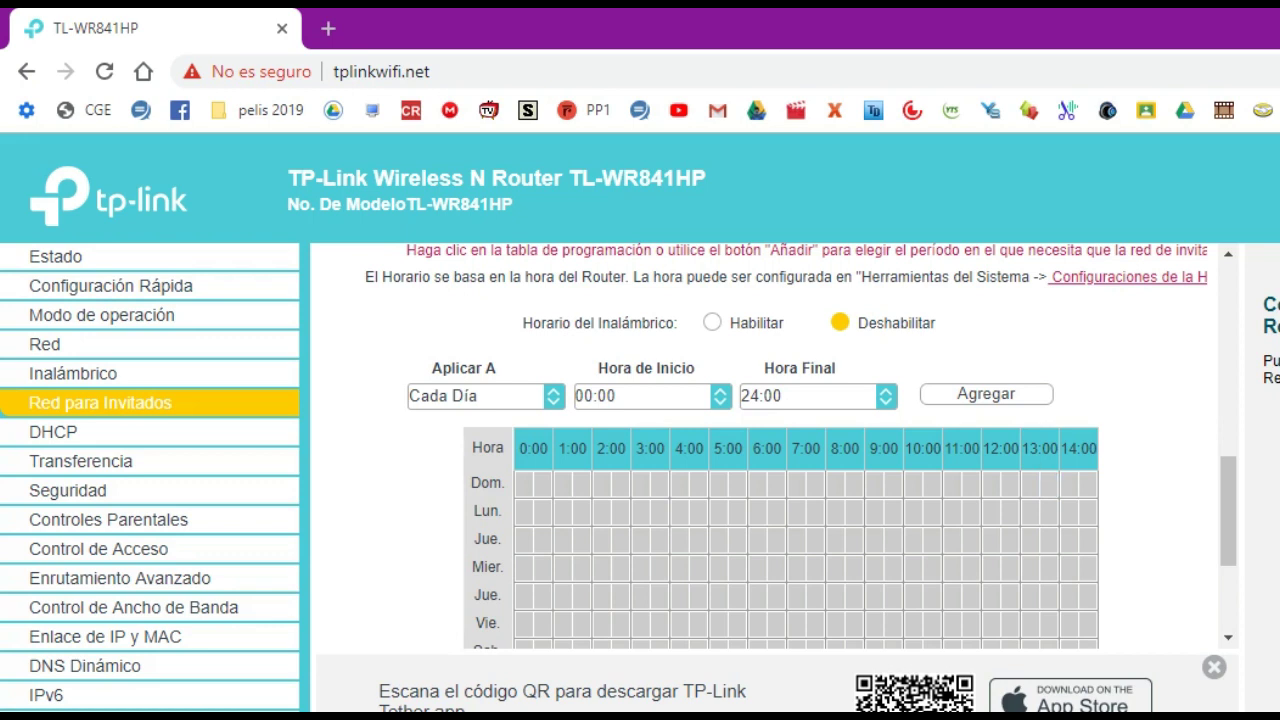
{"action": "scroll", "coordinate": [780, 445], "scroll_direction": "down", "scroll_amount": 3}
{"action": "left_click", "coordinate": [781, 594]}
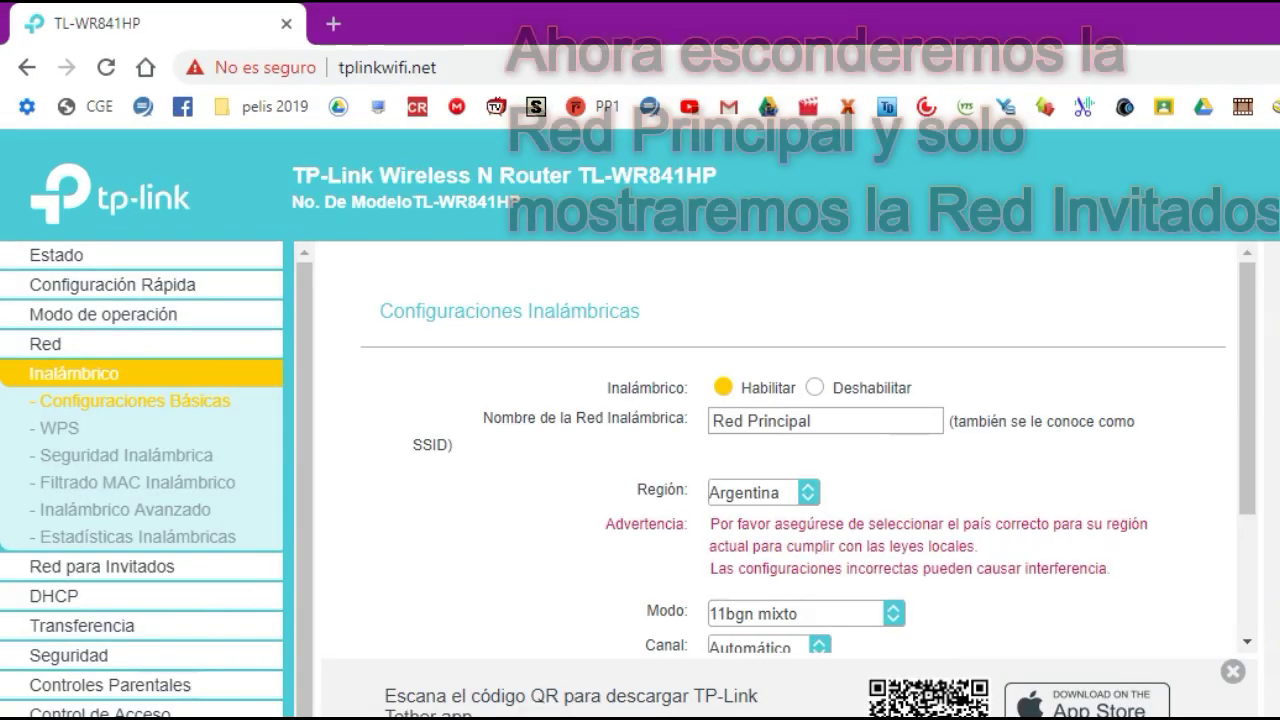
Disable SSID broadcast for Red Principal on the basic wireless settings page.
{"action": "scroll", "coordinate": [790, 450], "scroll_direction": "down", "scroll_amount": 2}
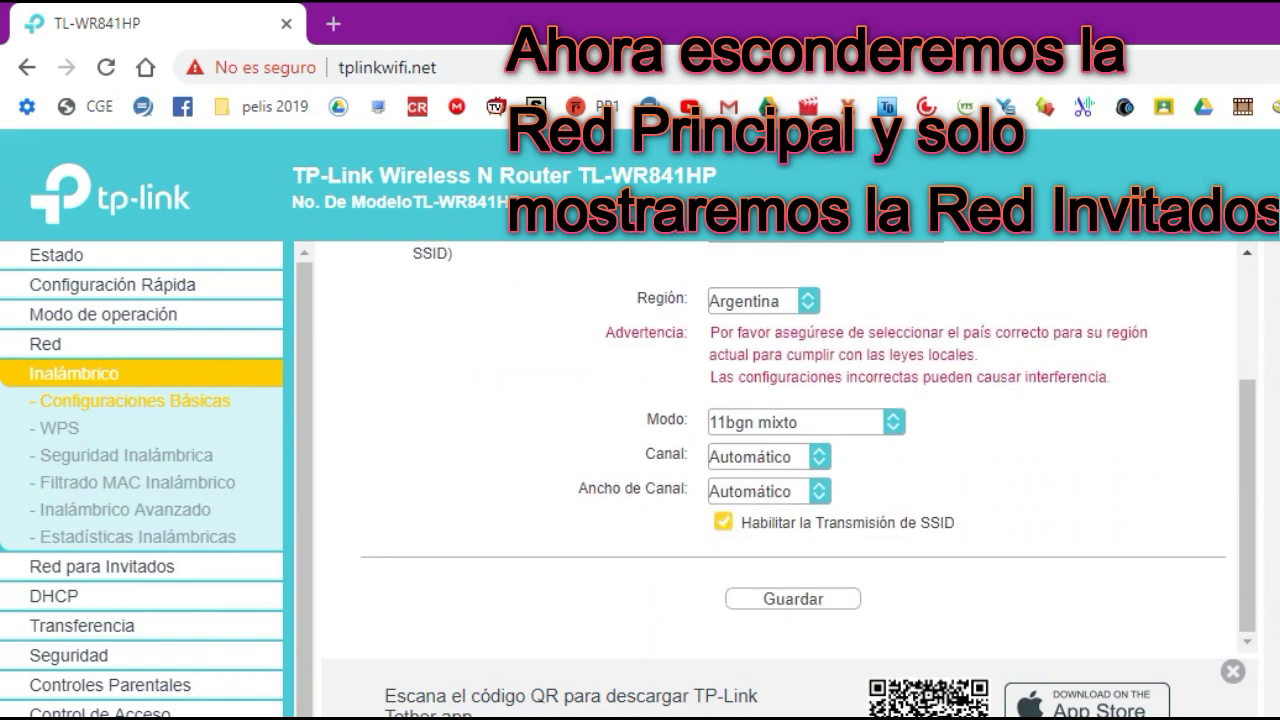
{"action": "left_click", "coordinate": [723, 522]}
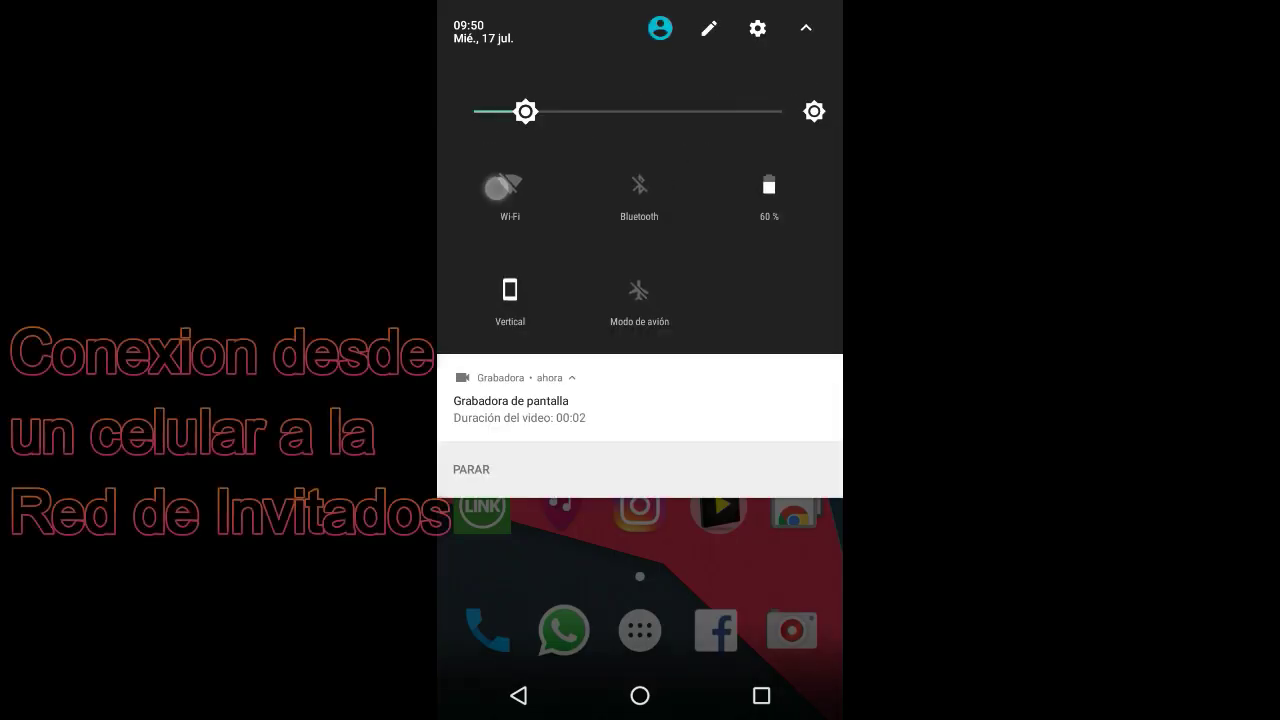
Turn on the phone's Wi-Fi and join Red para Invitados using the guest password.
{"action": "left_click", "coordinate": [496, 188]}
{"action": "left_click", "coordinate": [609, 323]}
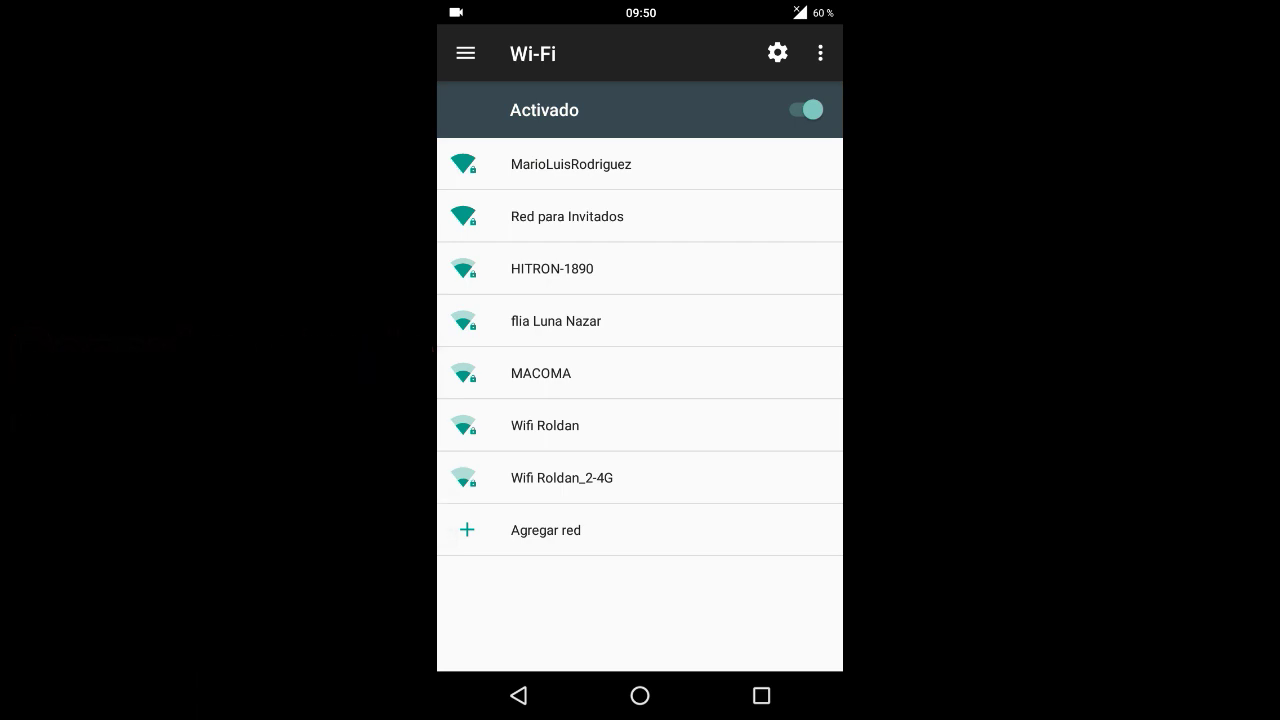
{"action": "left_click", "coordinate": [550, 212]}
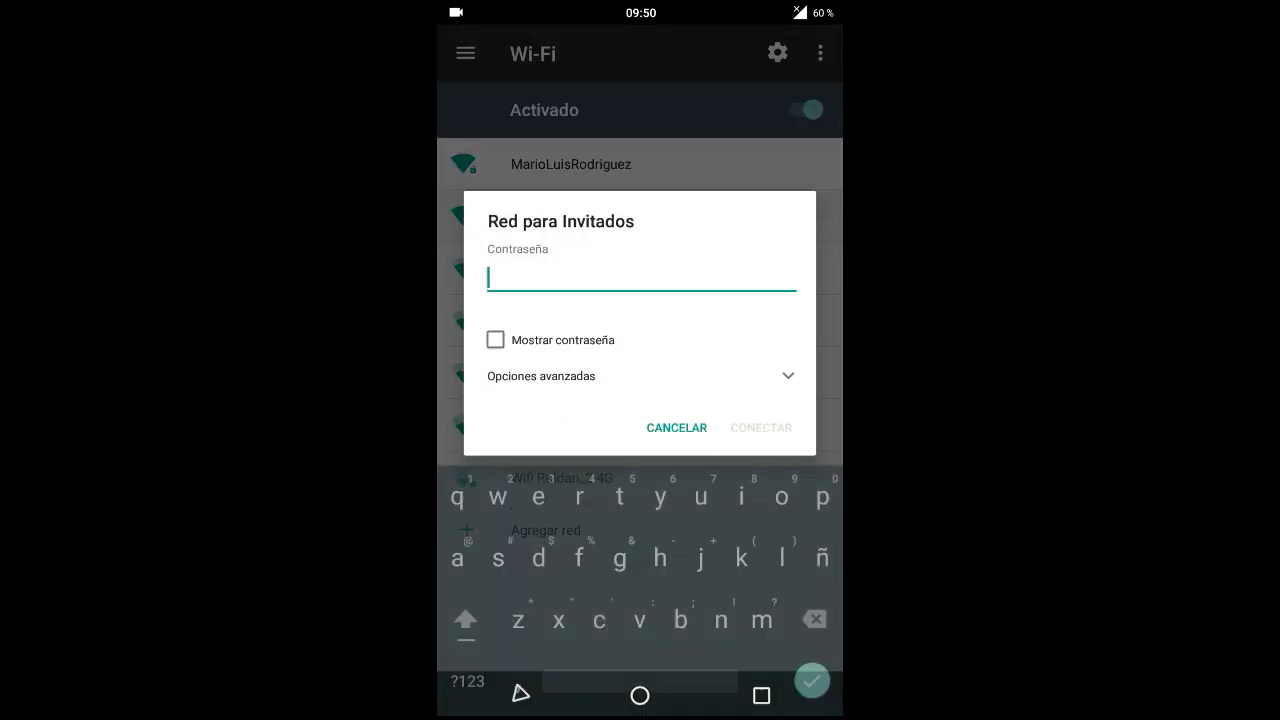
{"action": "left_click", "coordinate": [495, 239]}
{"action": "left_click", "coordinate": [467, 636]}
{"action": "type", "text": "87654321"}
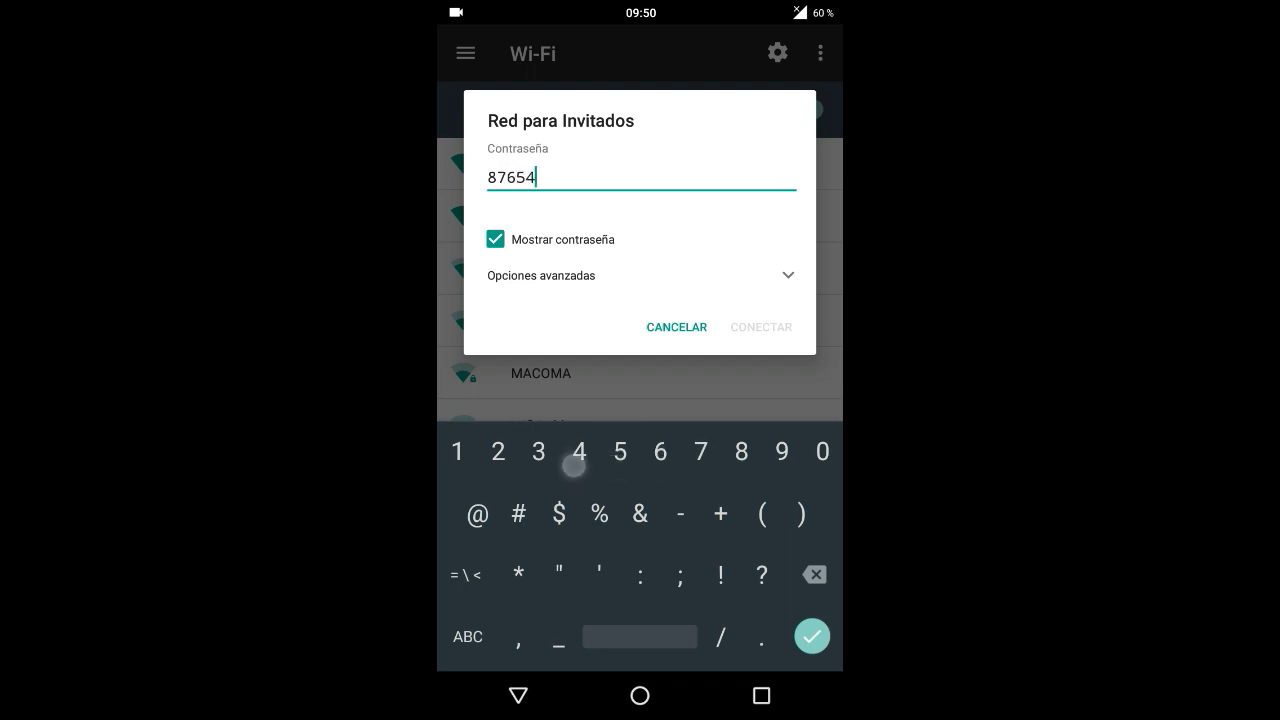
{"action": "left_click", "coordinate": [770, 324]}
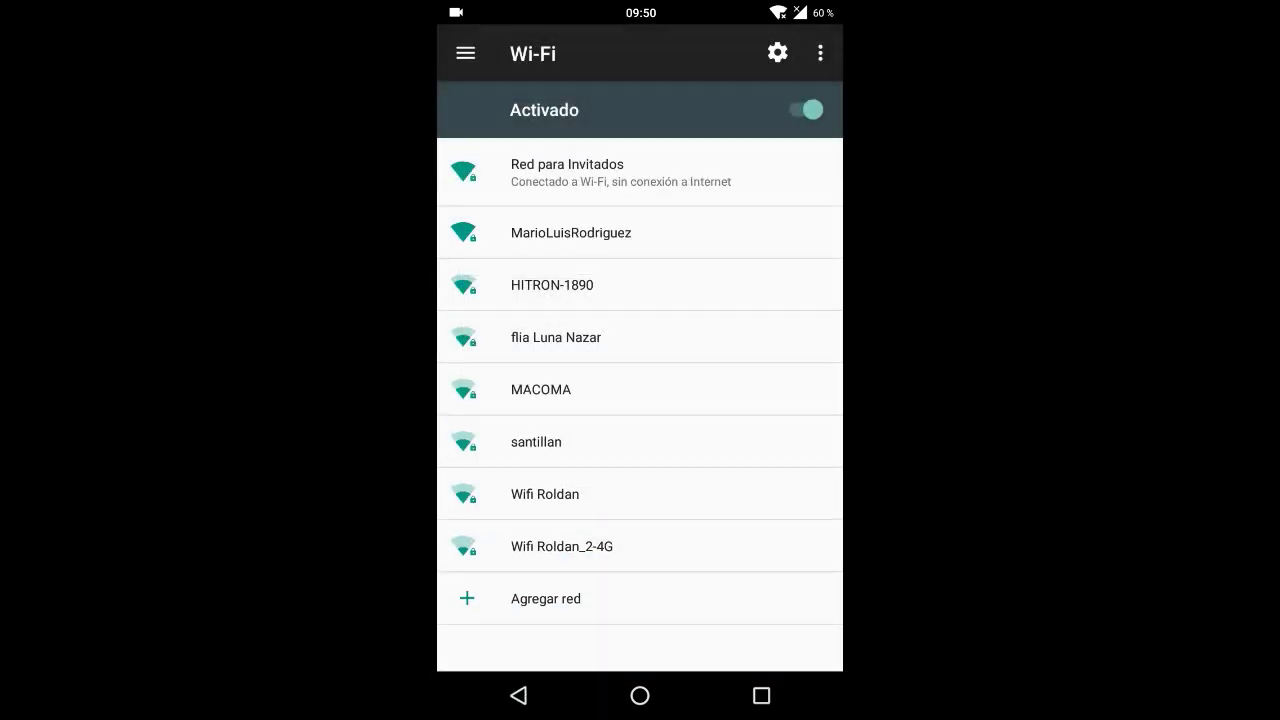
Check the phone's Red para Invitados connection details.
{"action": "left_click", "coordinate": [739, 182]}
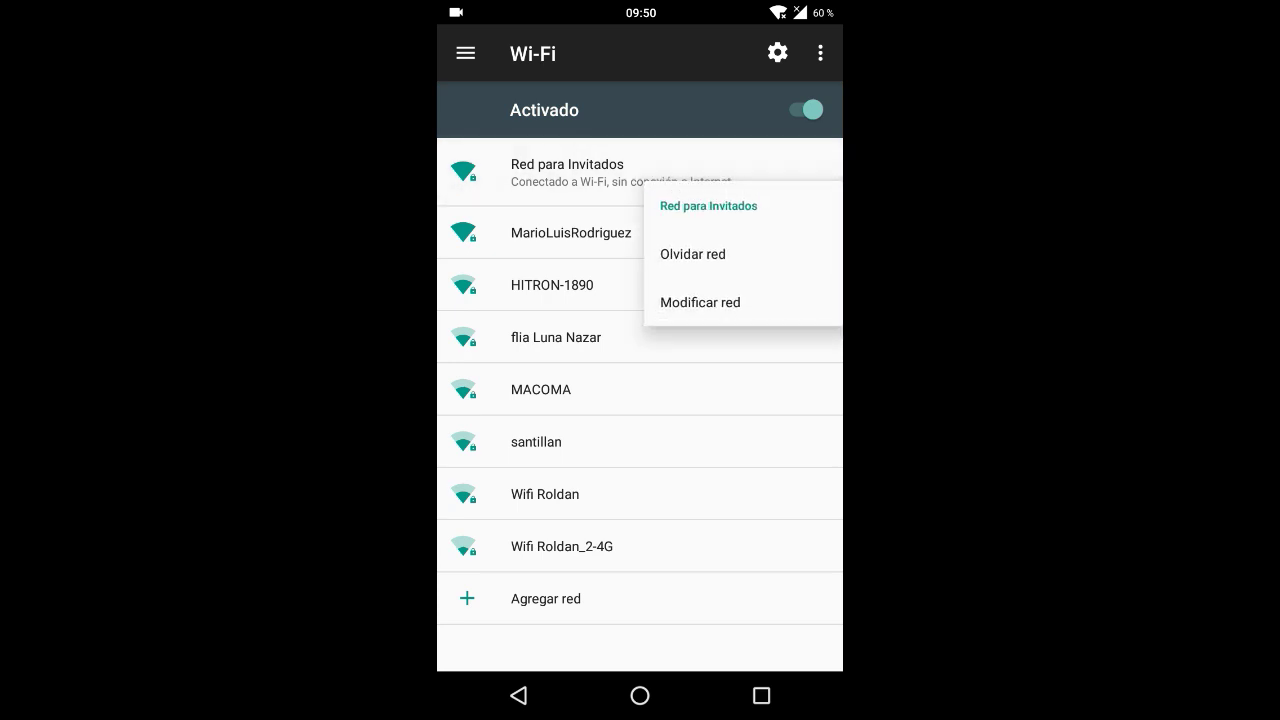
{"action": "key", "text": "Escape"}
{"action": "left_click", "coordinate": [620, 172]}
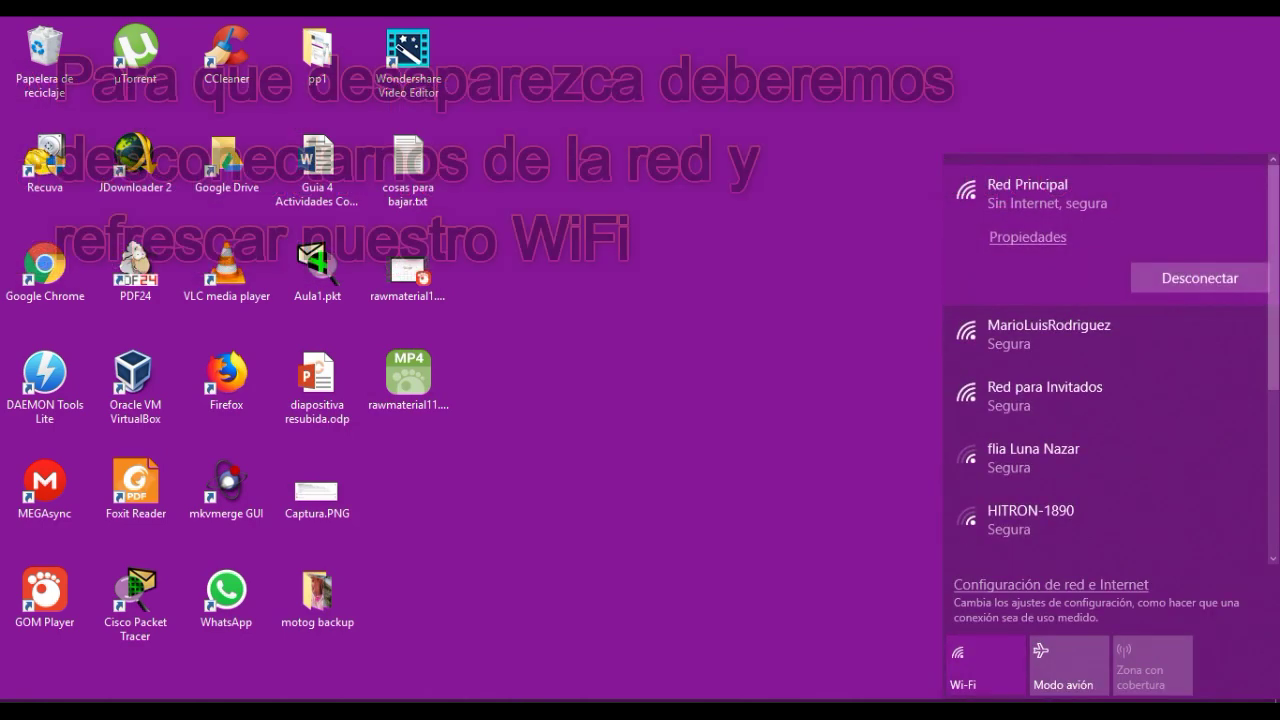
Disconnect the PC from Red Principal and close the network list.
{"action": "right_click", "coordinate": [1014, 218]}
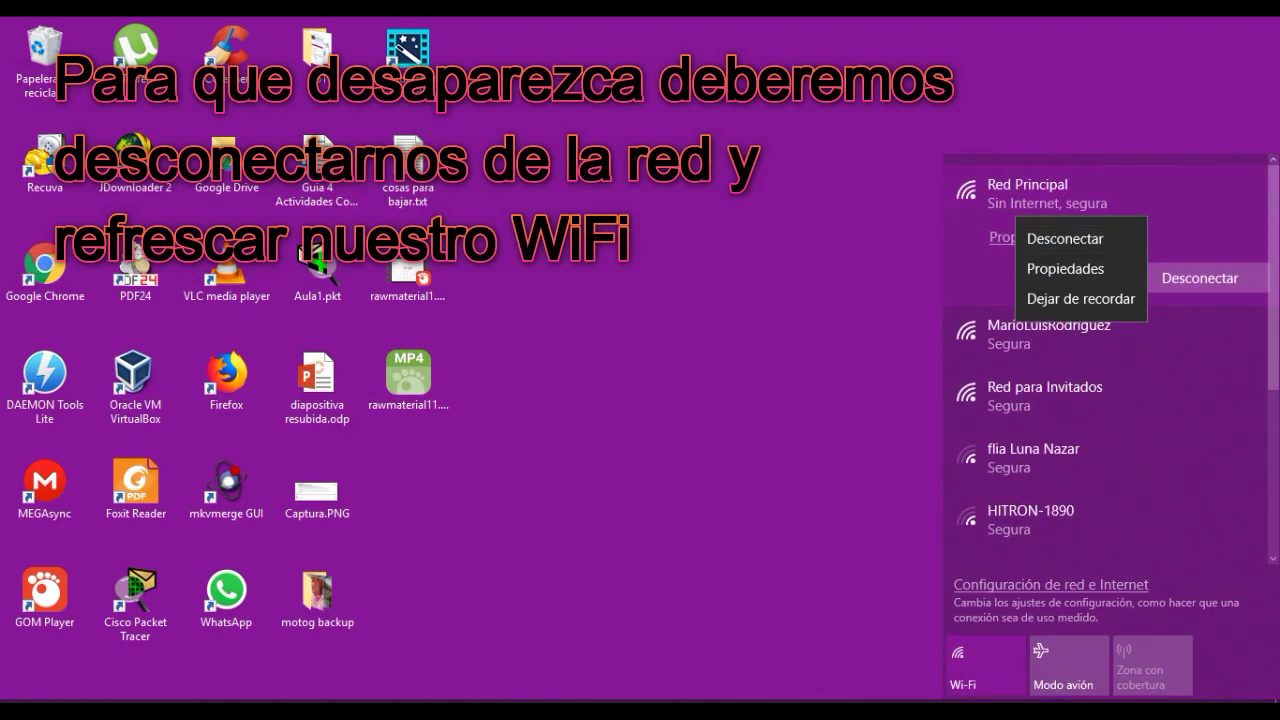
{"action": "key", "text": "Escape"}
{"action": "left_click", "coordinate": [1200, 278]}
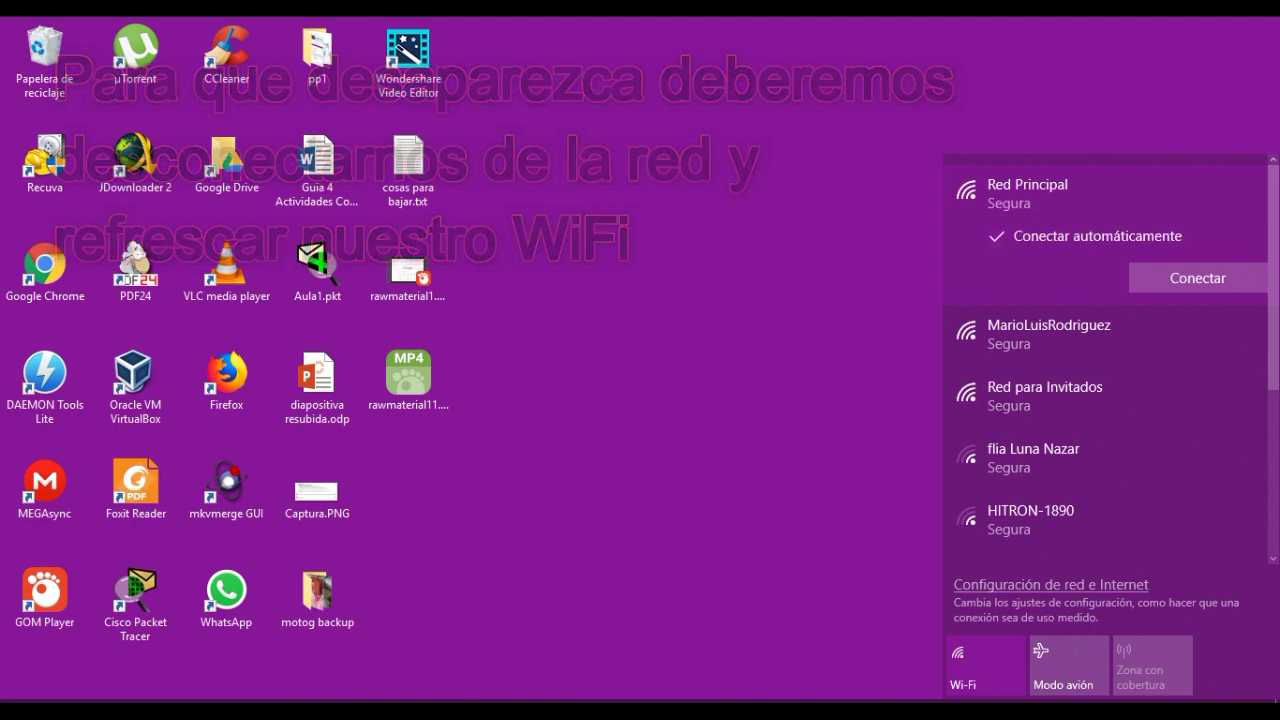
{"action": "key", "text": "Escape"}
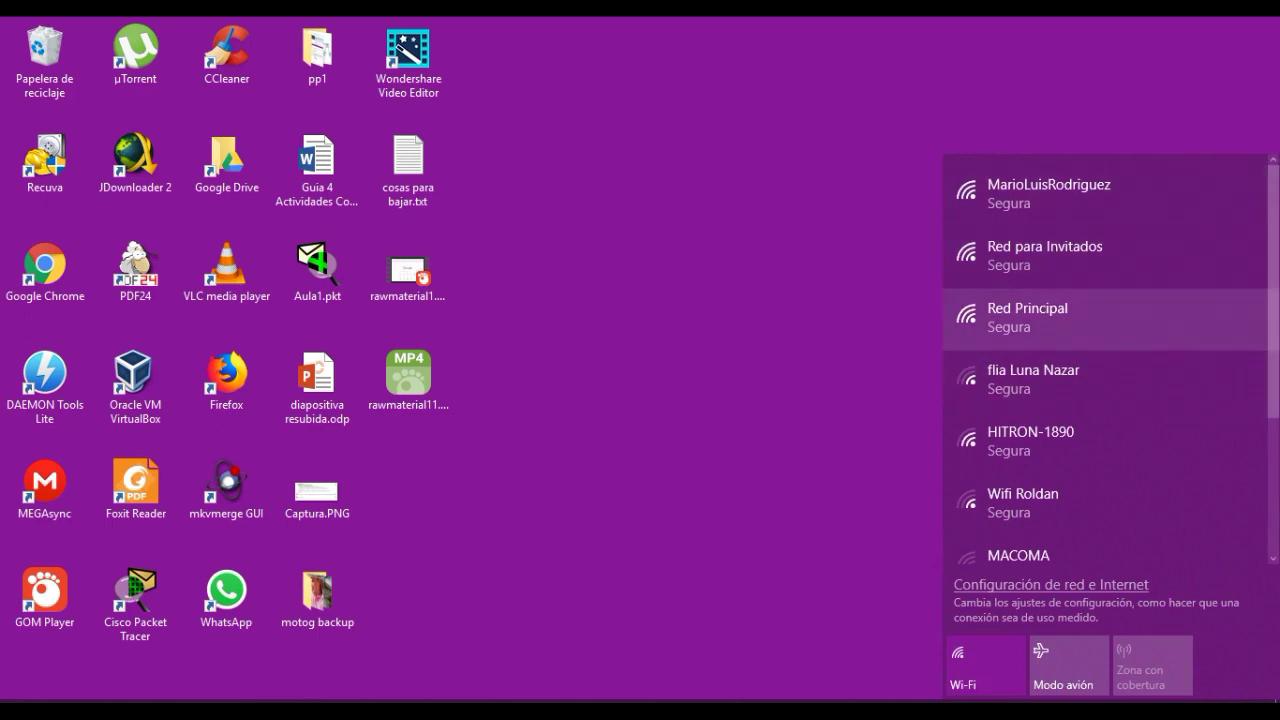
Turn the PC's Wi-Fi off and back on, then select Red para Invitados.
{"action": "left_click", "coordinate": [985, 665]}
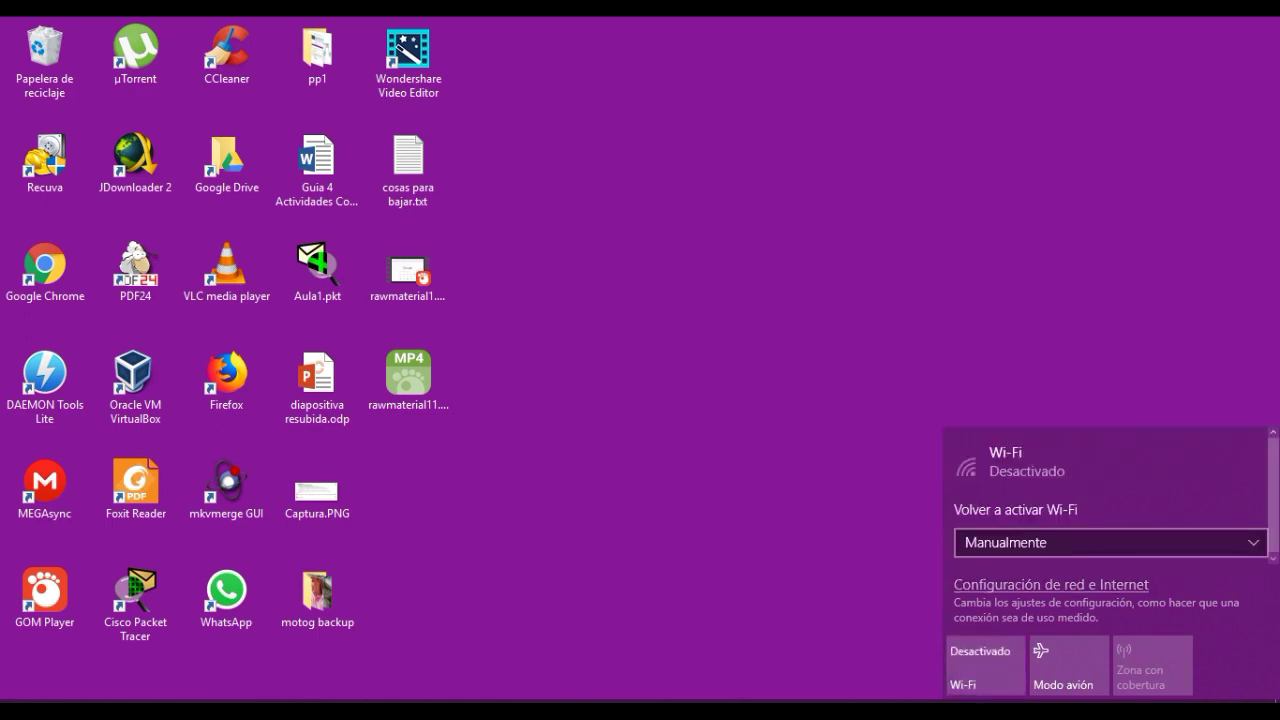
{"action": "key", "text": "Escape"}
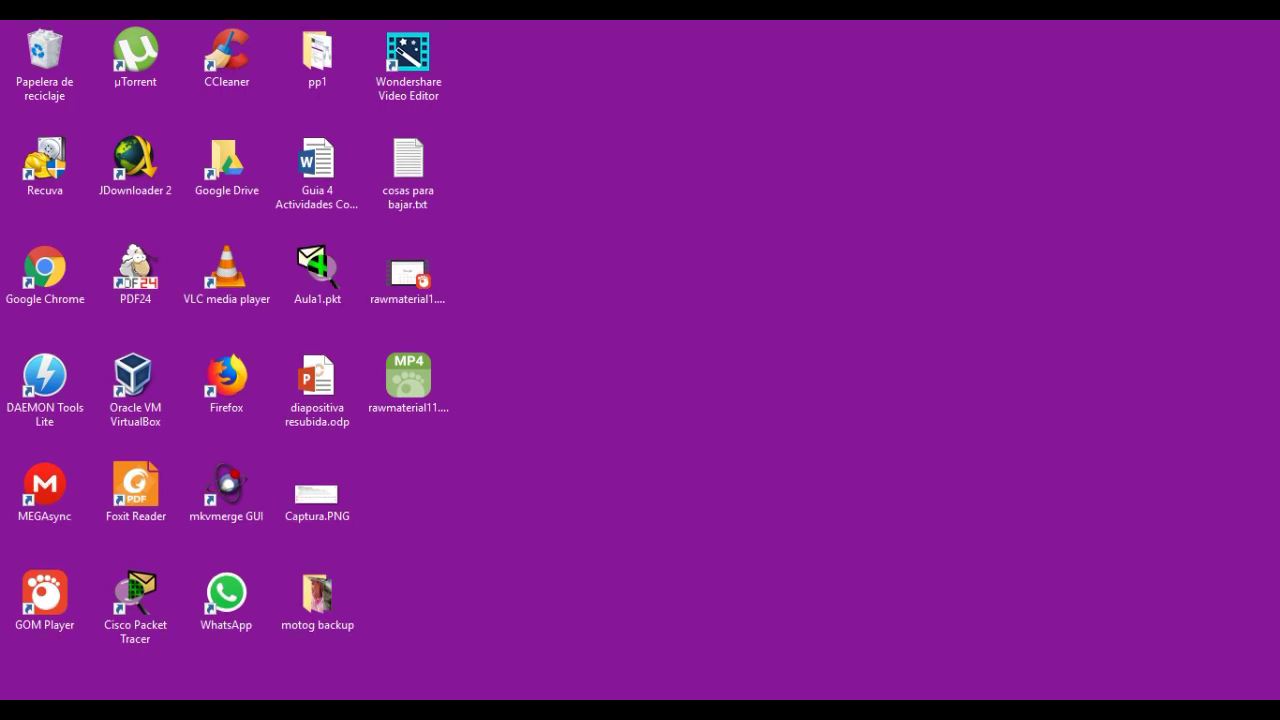
{"action": "left_click", "coordinate": [985, 665]}
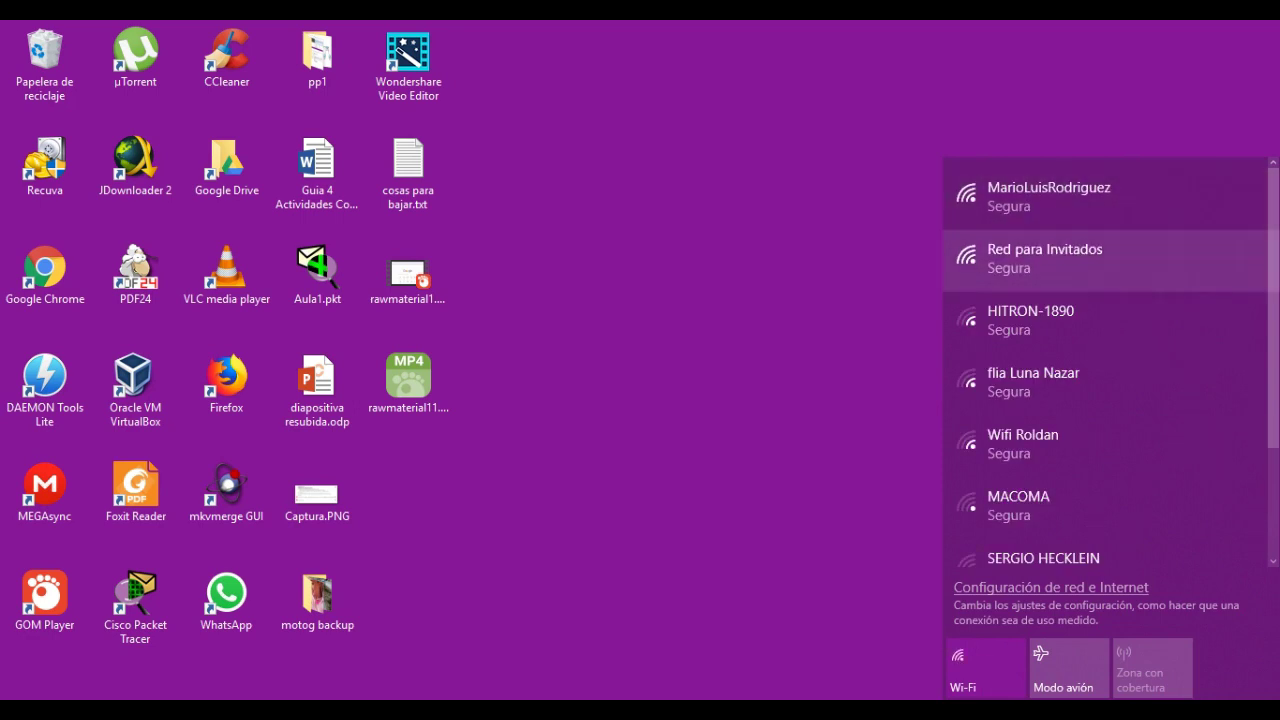
{"action": "left_click", "coordinate": [1045, 258]}
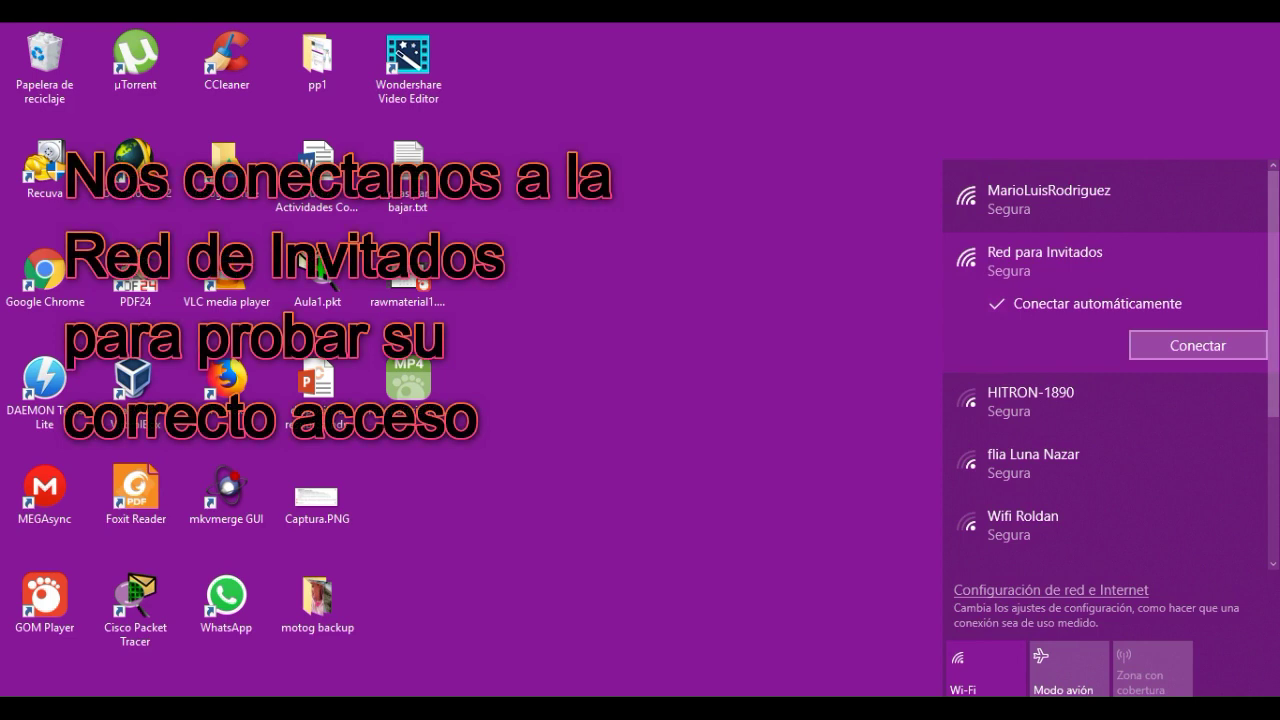
Join Red para Invitados with the guest network key and dismiss the network discovery prompt.
{"action": "left_click", "coordinate": [1197, 345]}
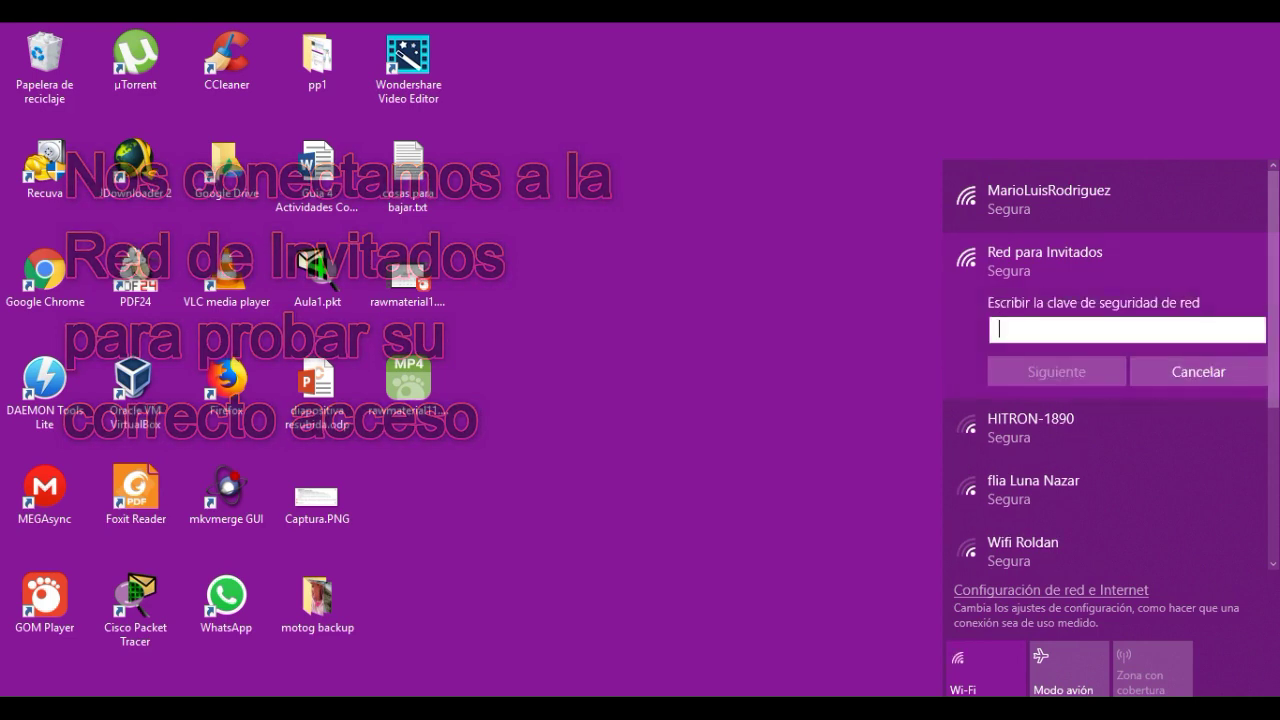
{"action": "type", "text": "a"}
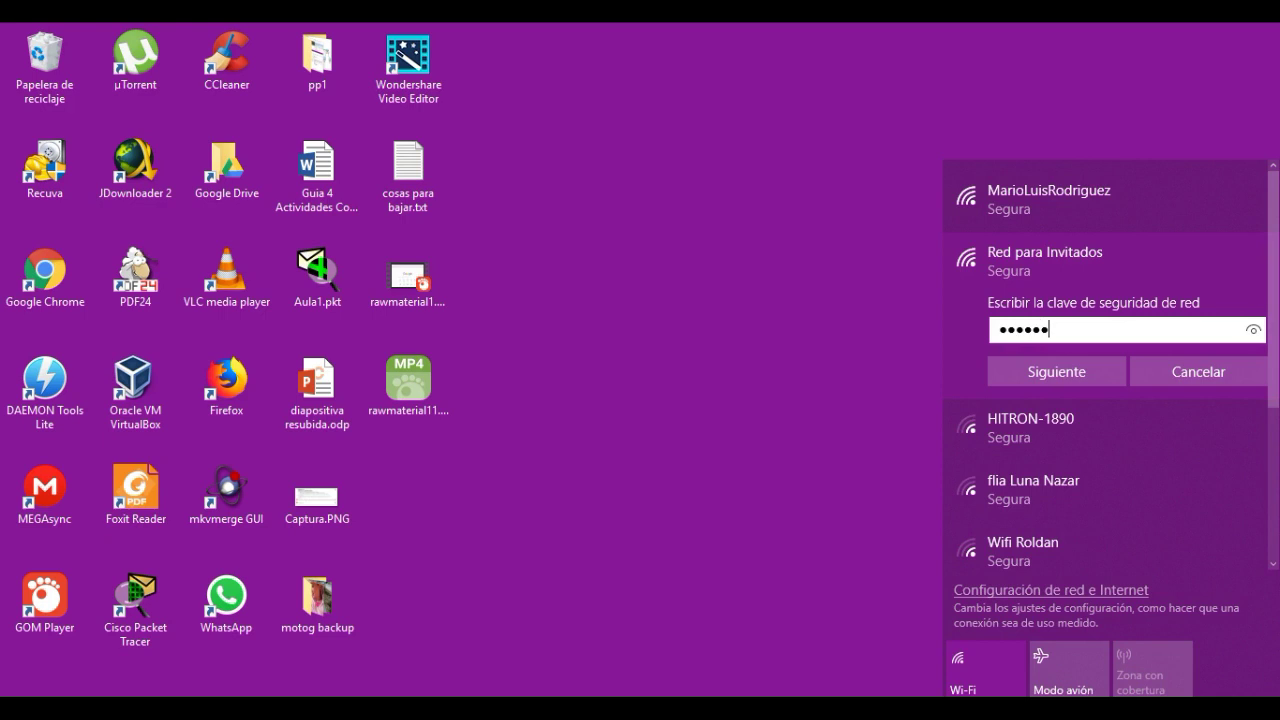
{"action": "left_click", "coordinate": [1253, 330]}
{"action": "key", "text": "Return"}
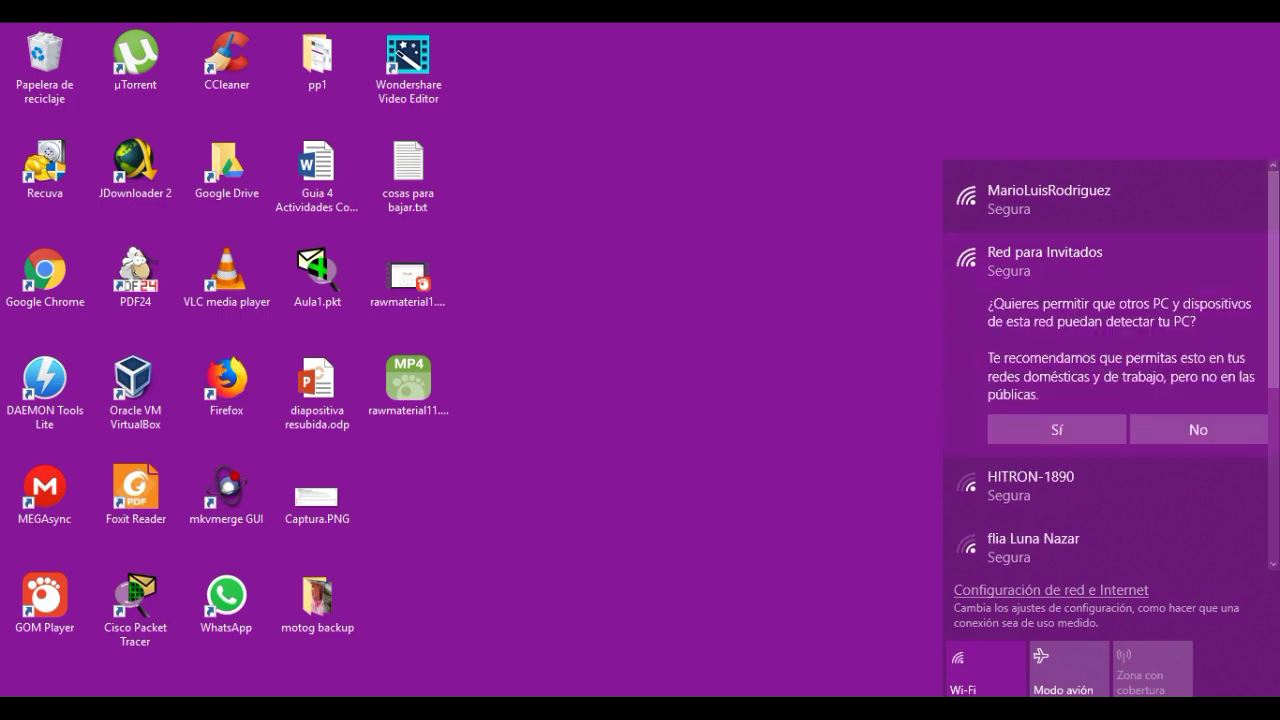
{"action": "key", "text": "Escape"}
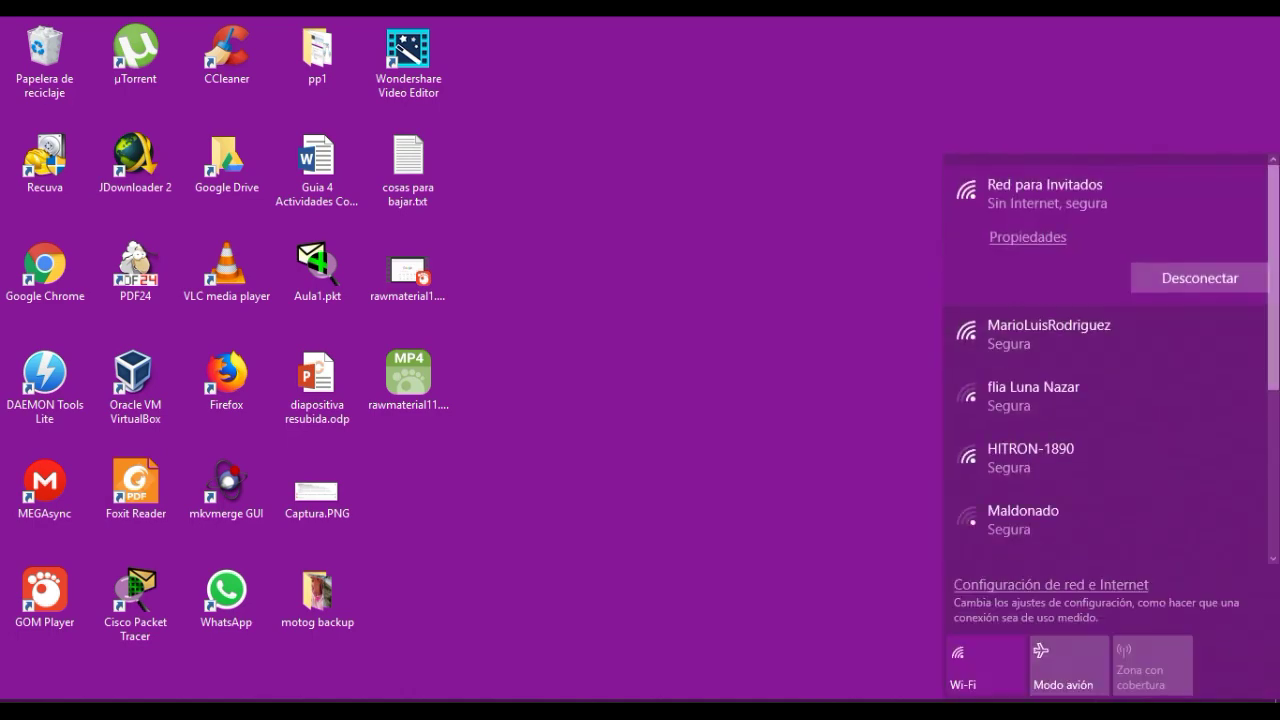
{"action": "scroll", "coordinate": [1105, 420], "scroll_direction": "down", "scroll_amount": 5}
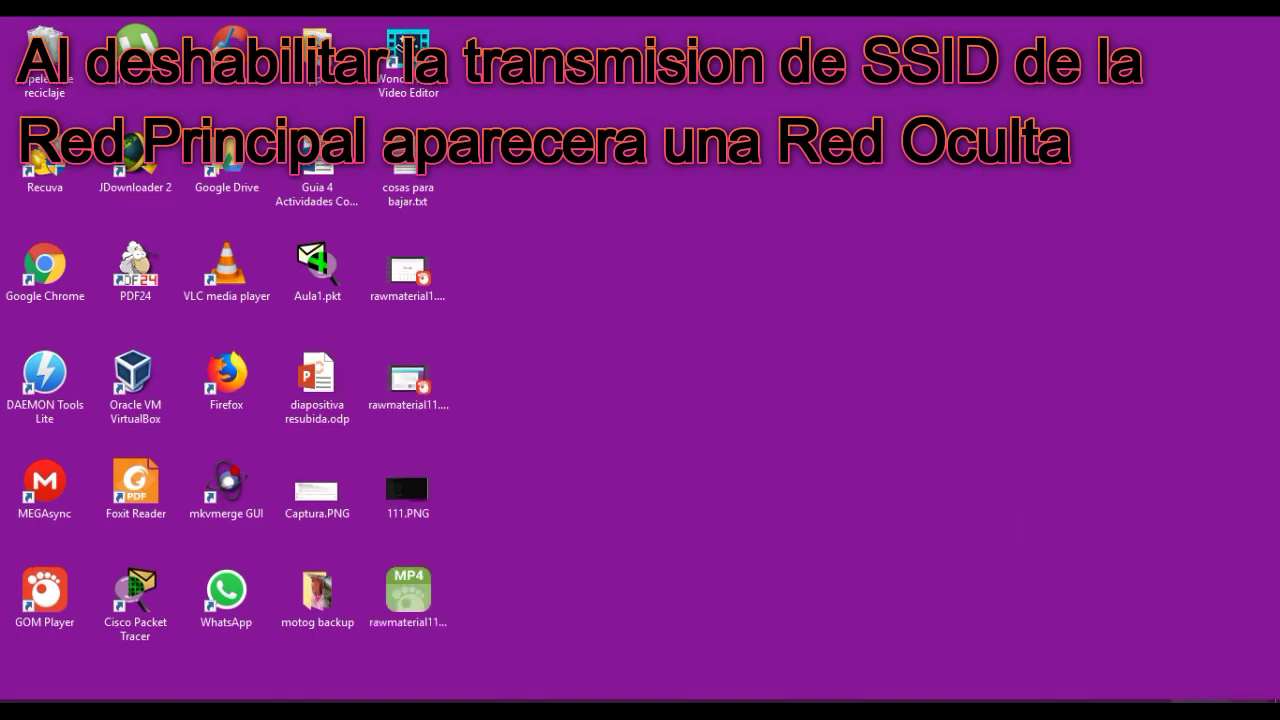
Start connecting to the Red oculta hidden network with the SSID Red Principal.
{"action": "scroll", "coordinate": [1105, 494], "scroll_direction": "down", "scroll_amount": 1}
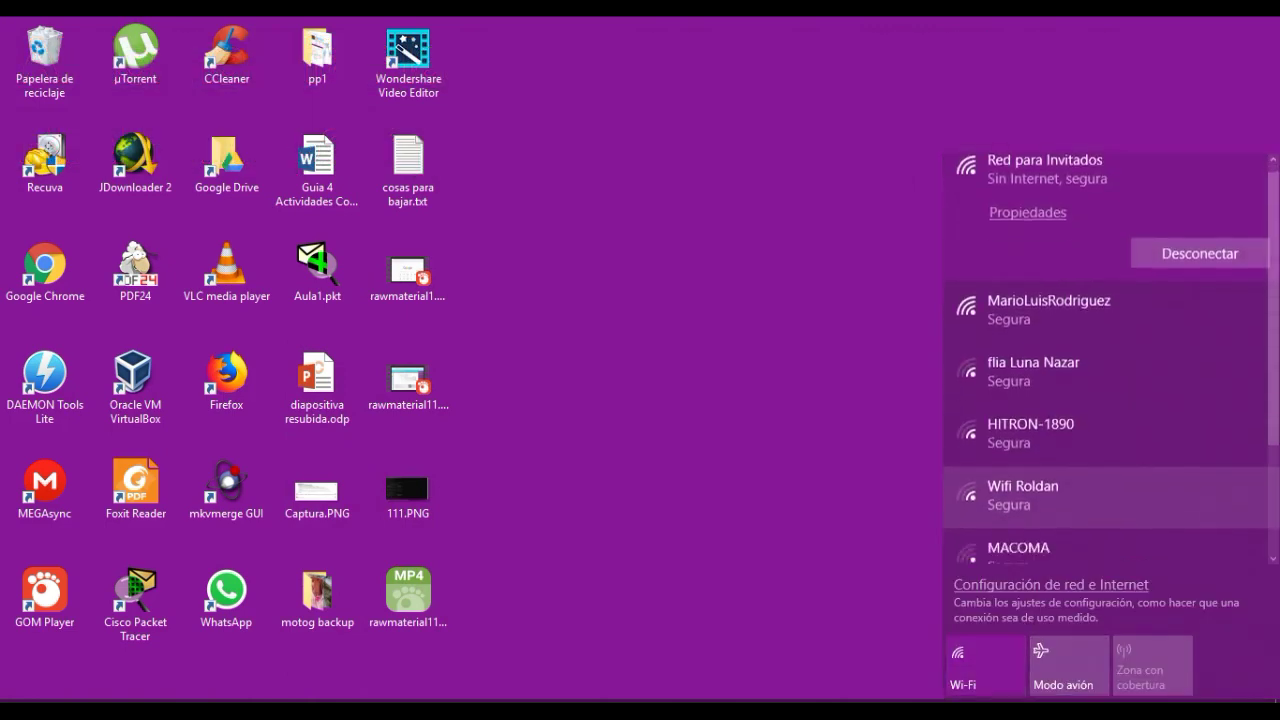
{"action": "scroll", "coordinate": [1105, 494], "scroll_direction": "down", "scroll_amount": 4}
{"action": "left_click", "coordinate": [1050, 526]}
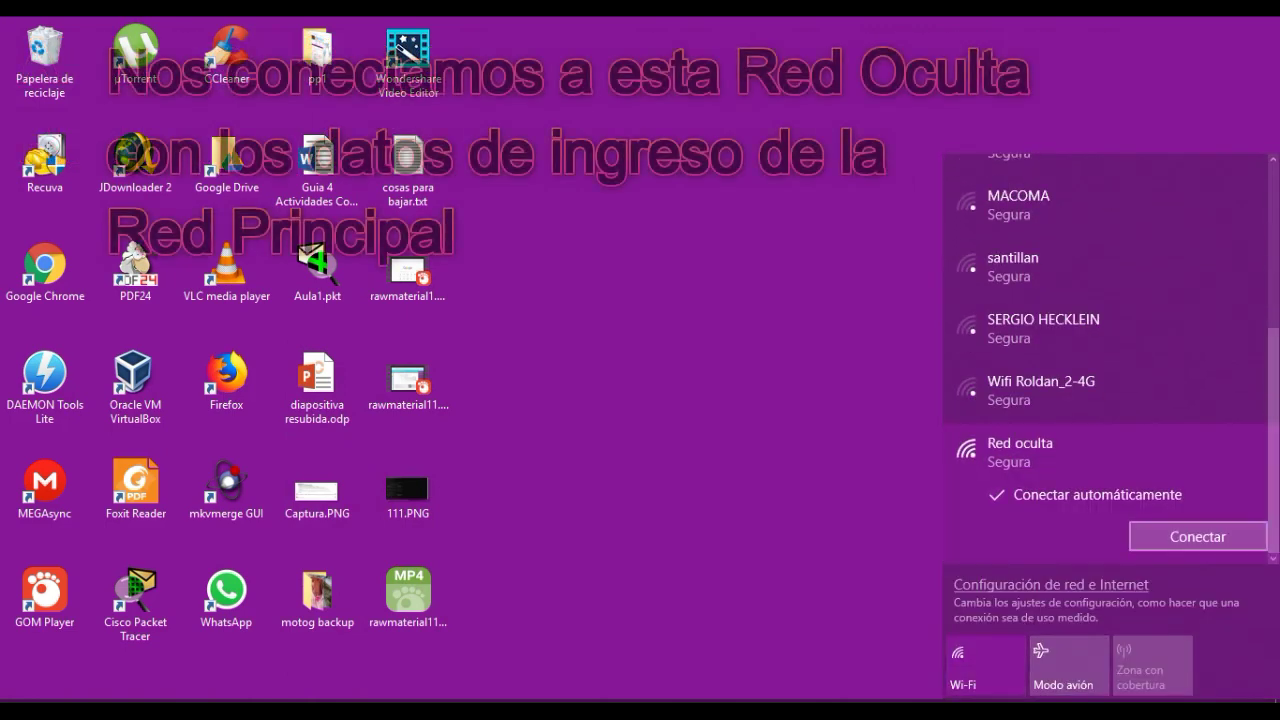
{"action": "left_click", "coordinate": [1198, 536]}
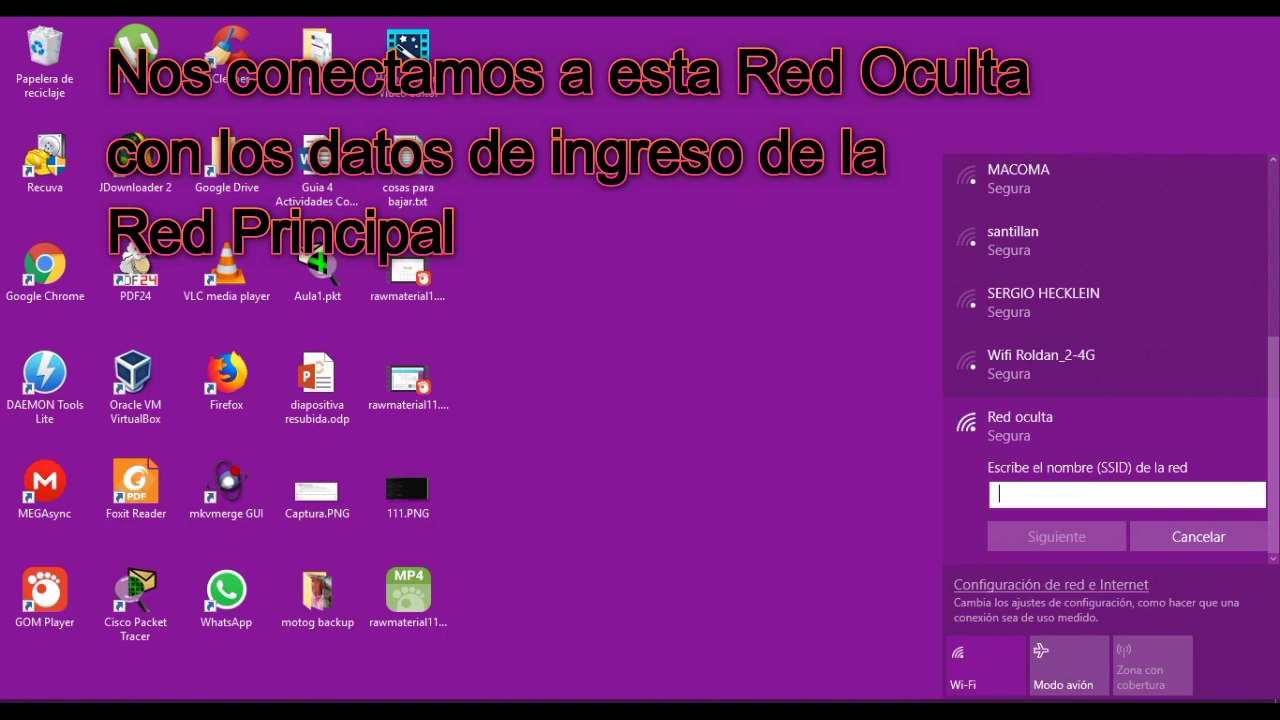
{"action": "type", "text": "Red Pri"}
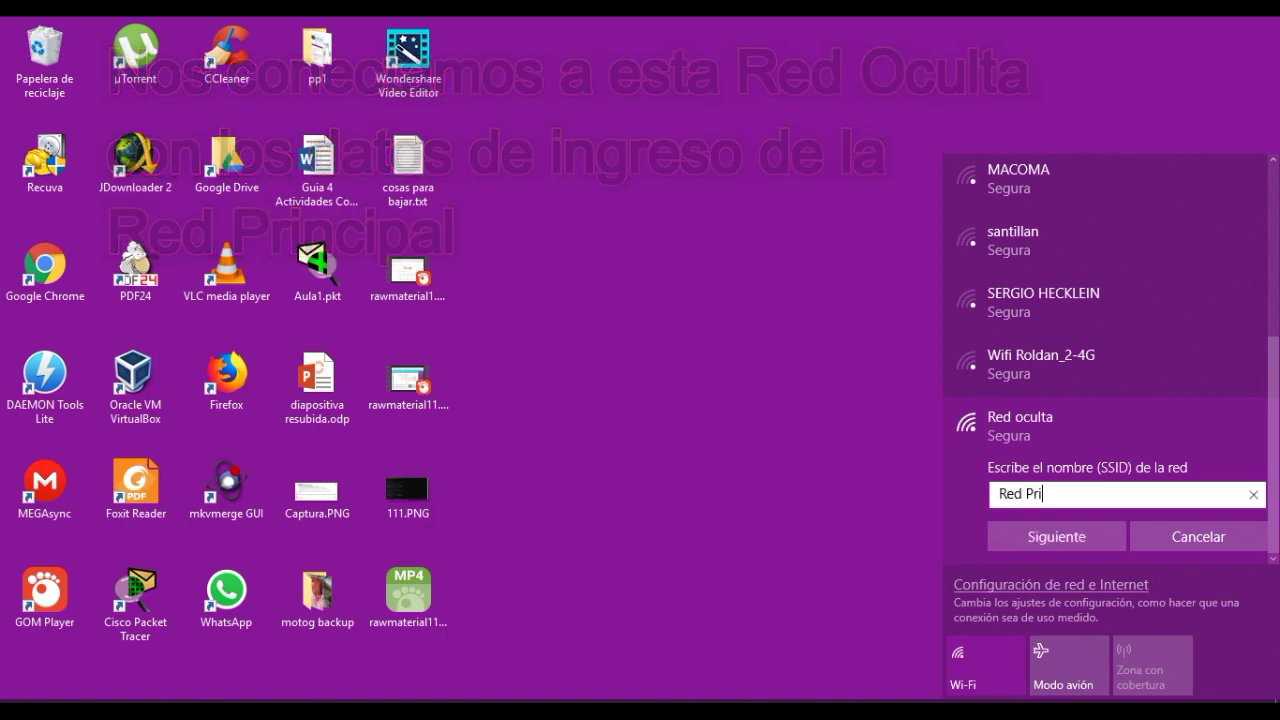
{"action": "type", "text": "ncipal"}
{"action": "key", "text": "Return"}
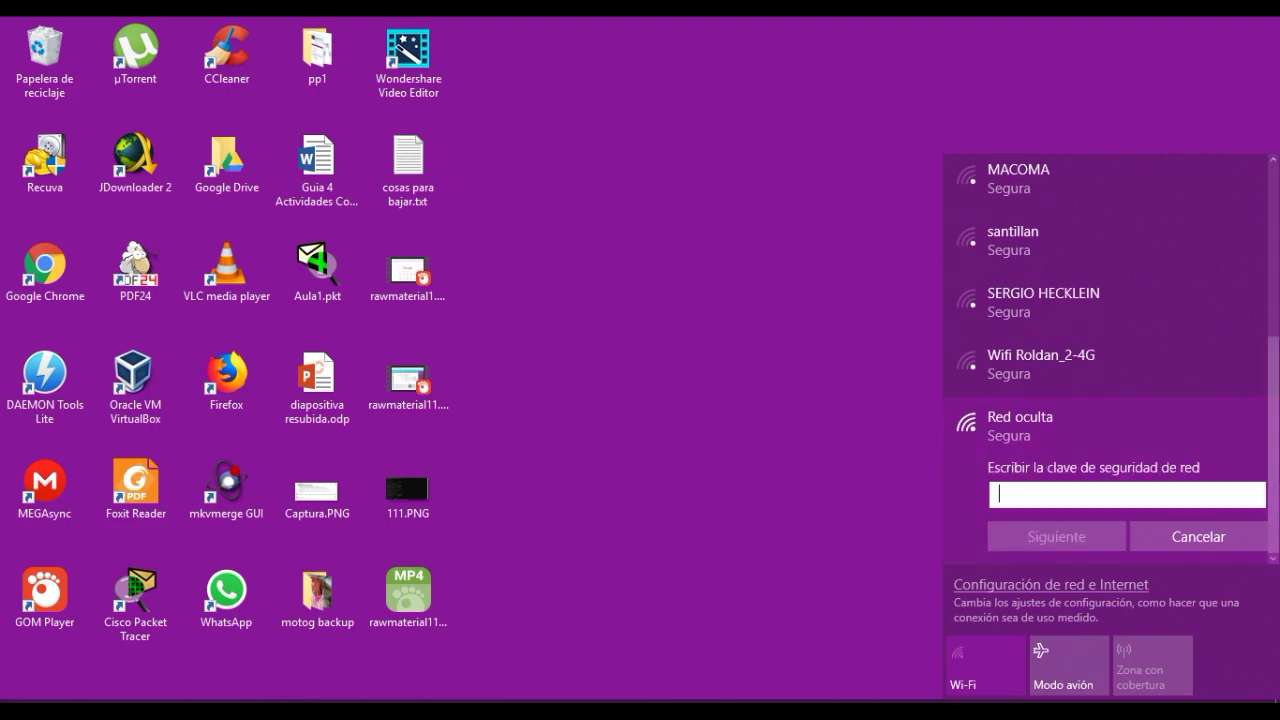
Enter the hidden network's security key, allow discoverability, and close the network list.
{"action": "type", "text": "••"}
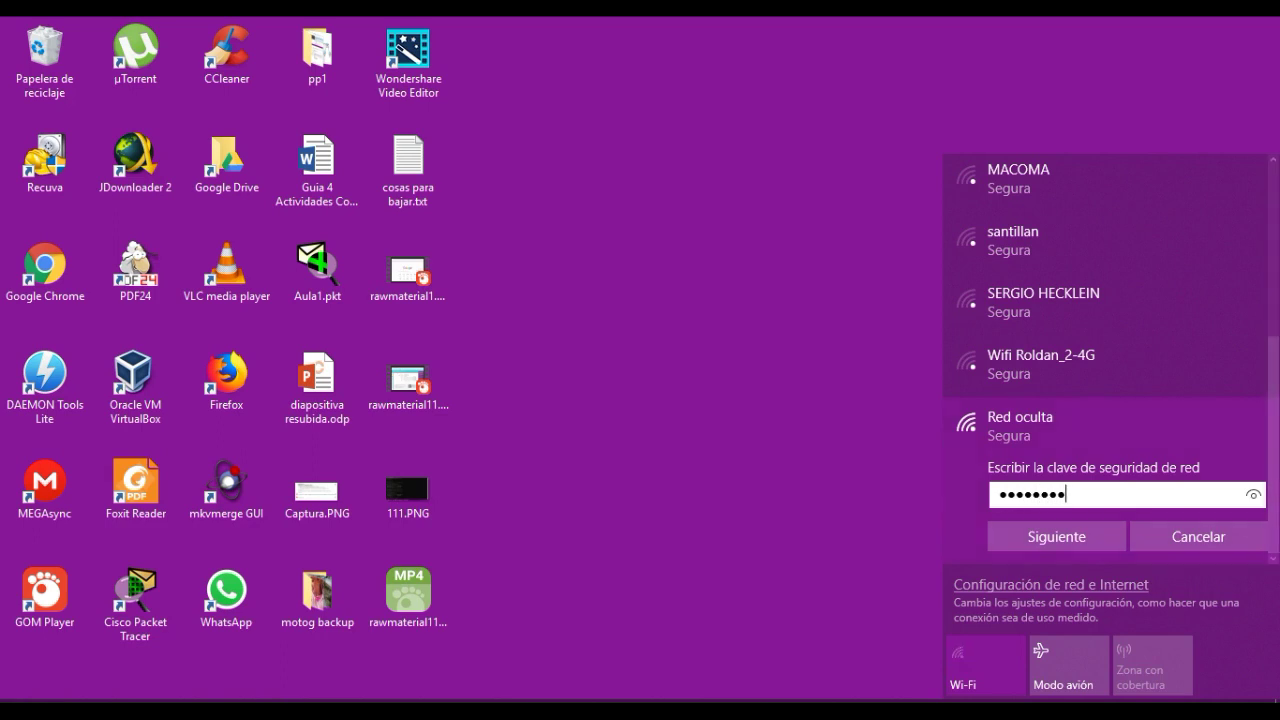
{"action": "left_click", "coordinate": [1253, 494]}
{"action": "left_click", "coordinate": [1056, 536]}
{"action": "left_click", "coordinate": [1056, 536]}
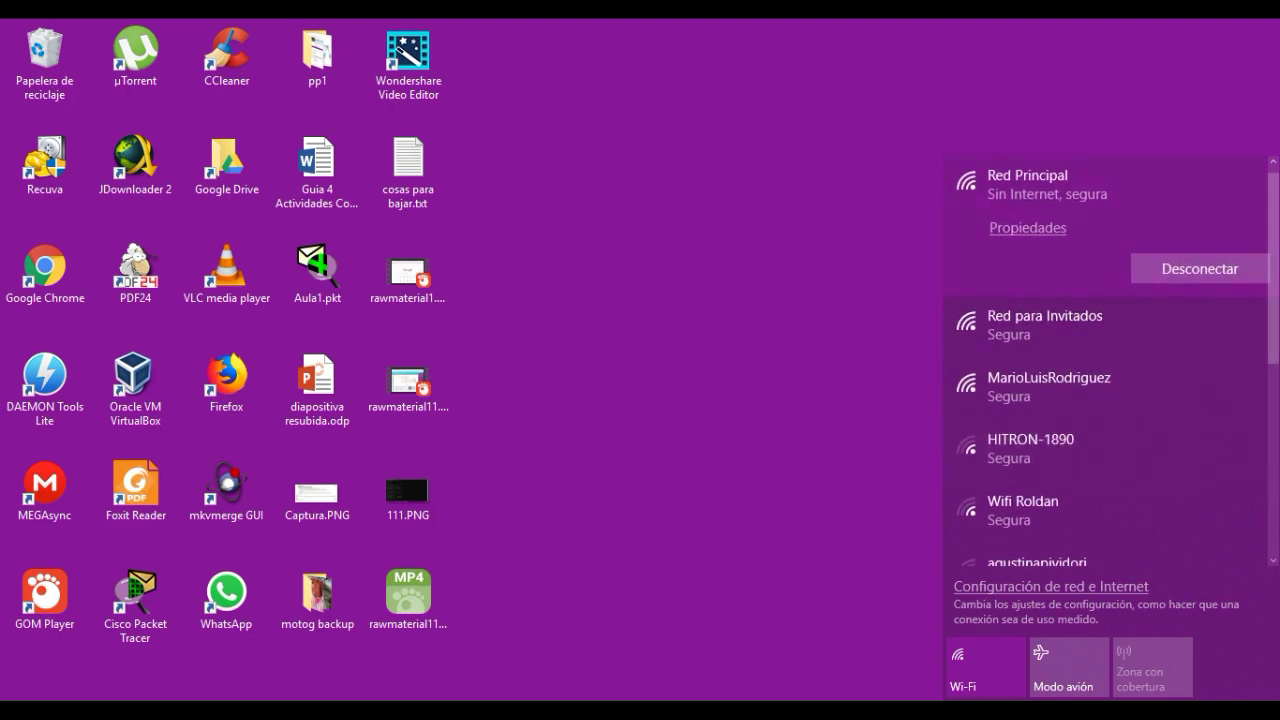
{"action": "key", "text": "Escape"}
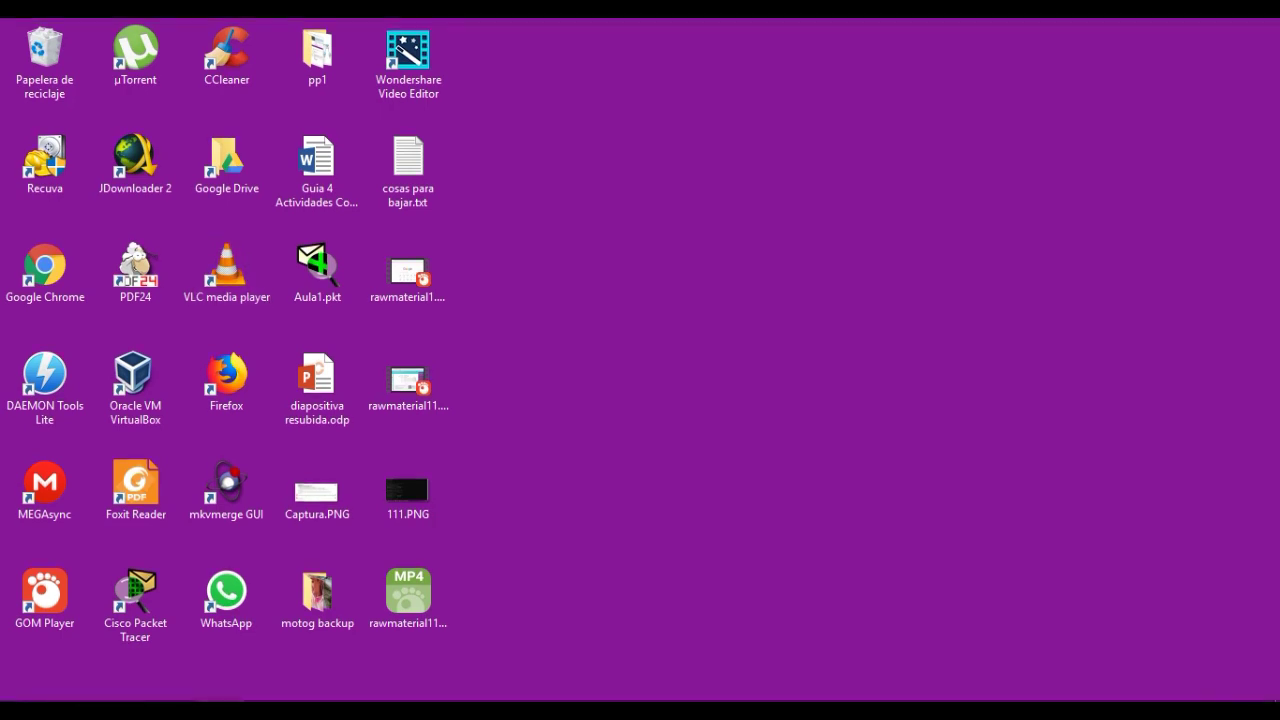
Load tplinkwifi.net in Chrome and log in to the router.
{"action": "type", "text": "tplinkwifi"}
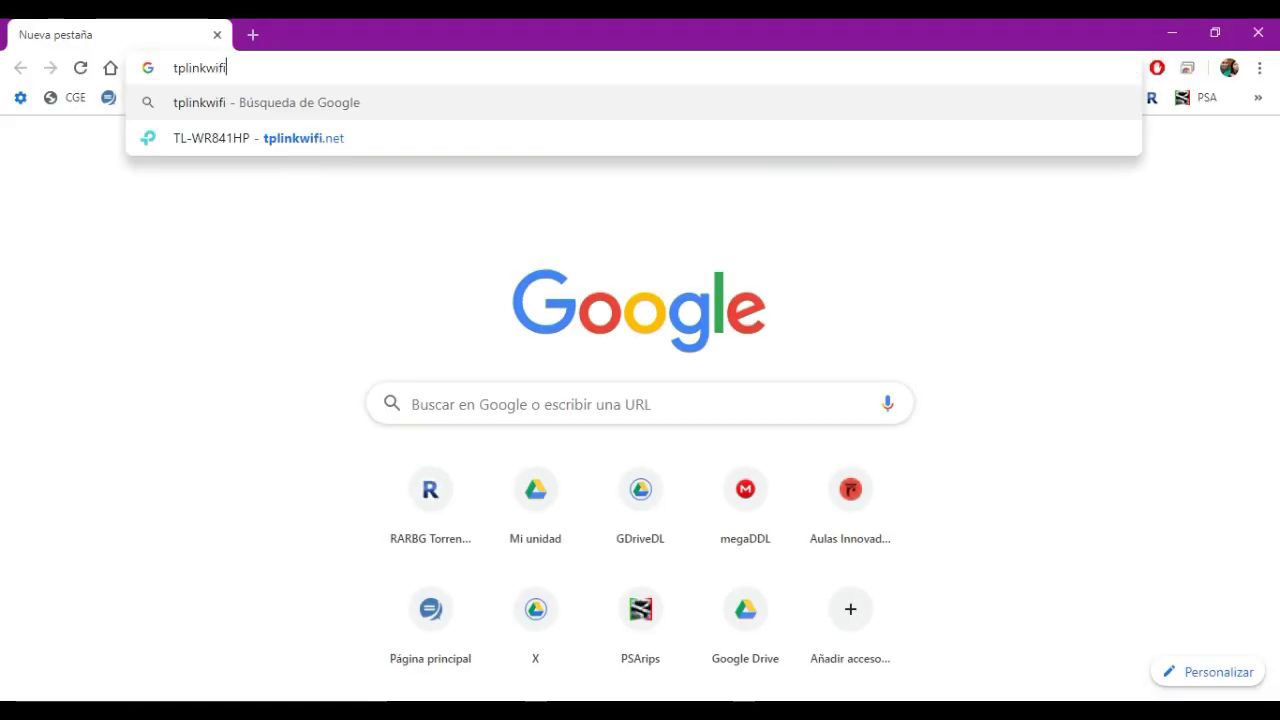
{"action": "type", "text": ".nety"}
{"action": "key", "text": "BackSpace"}
{"action": "type", "text": "ty"}
{"action": "key", "text": "BackSpace"}
{"action": "key", "text": "Return"}
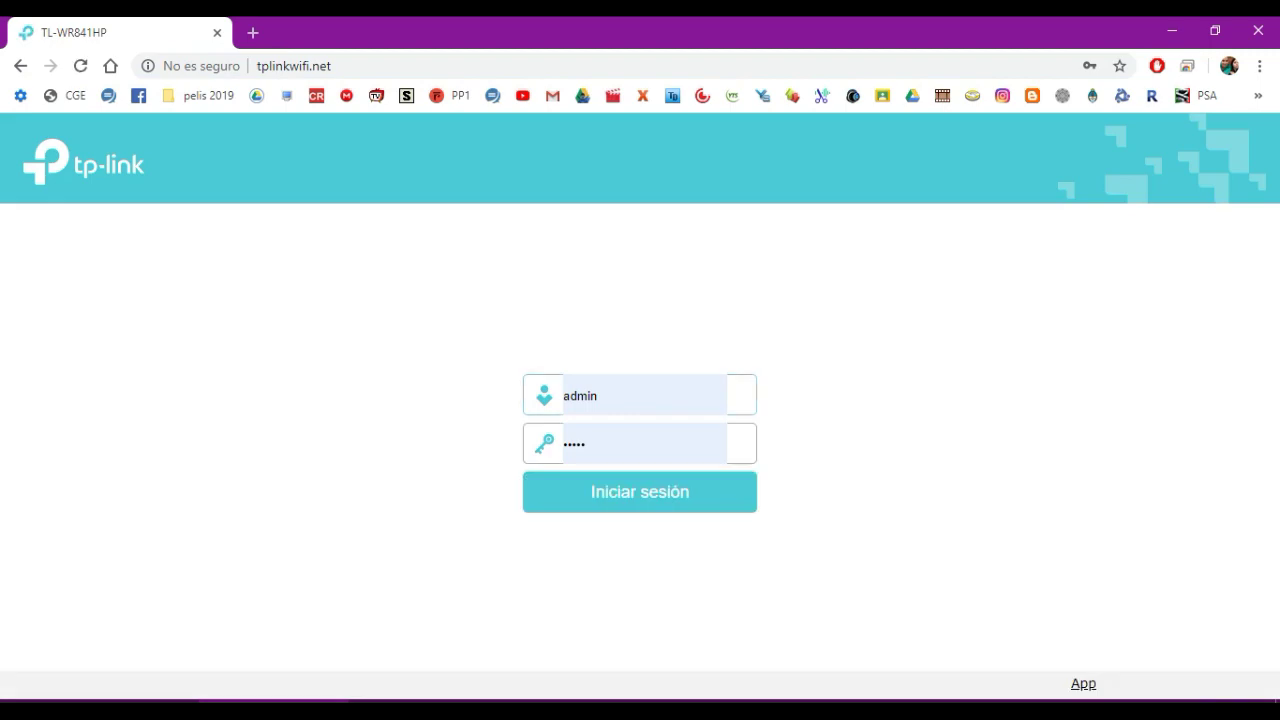
{"action": "key", "text": "Return"}
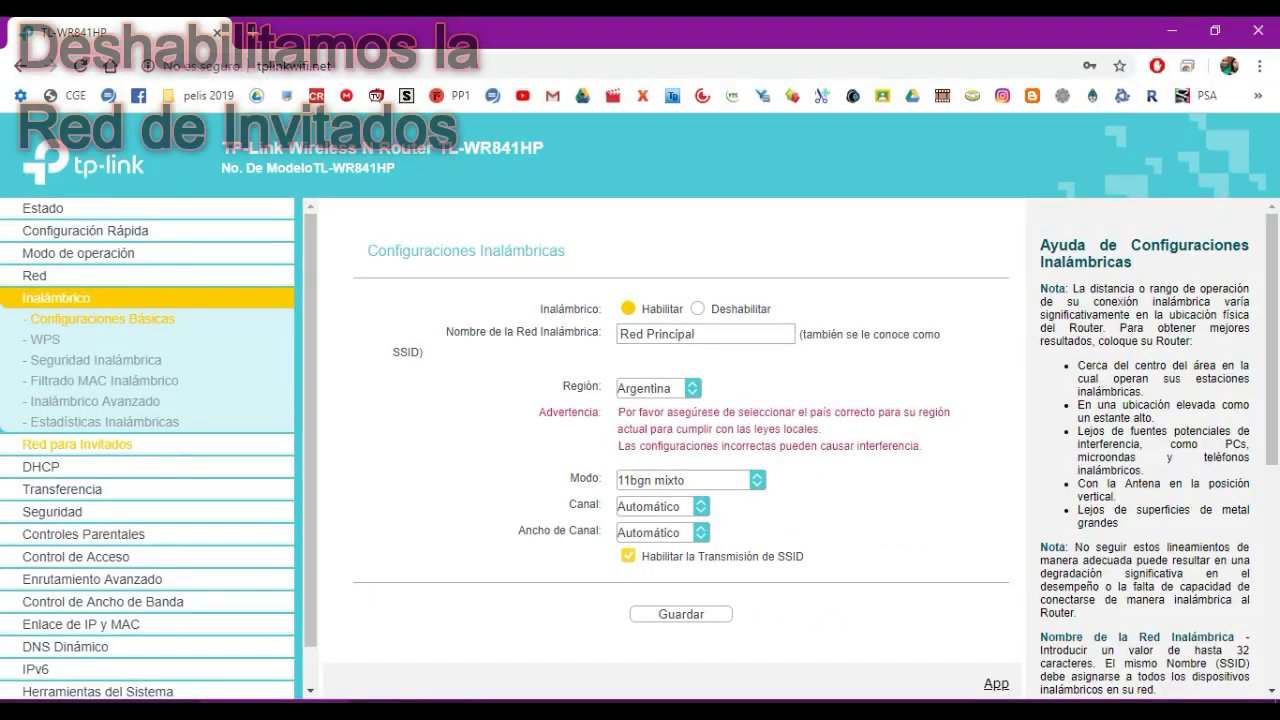
Set the guest network to Deshabilitar on the Red para Invitados page.
{"action": "left_click", "coordinate": [80, 443]}
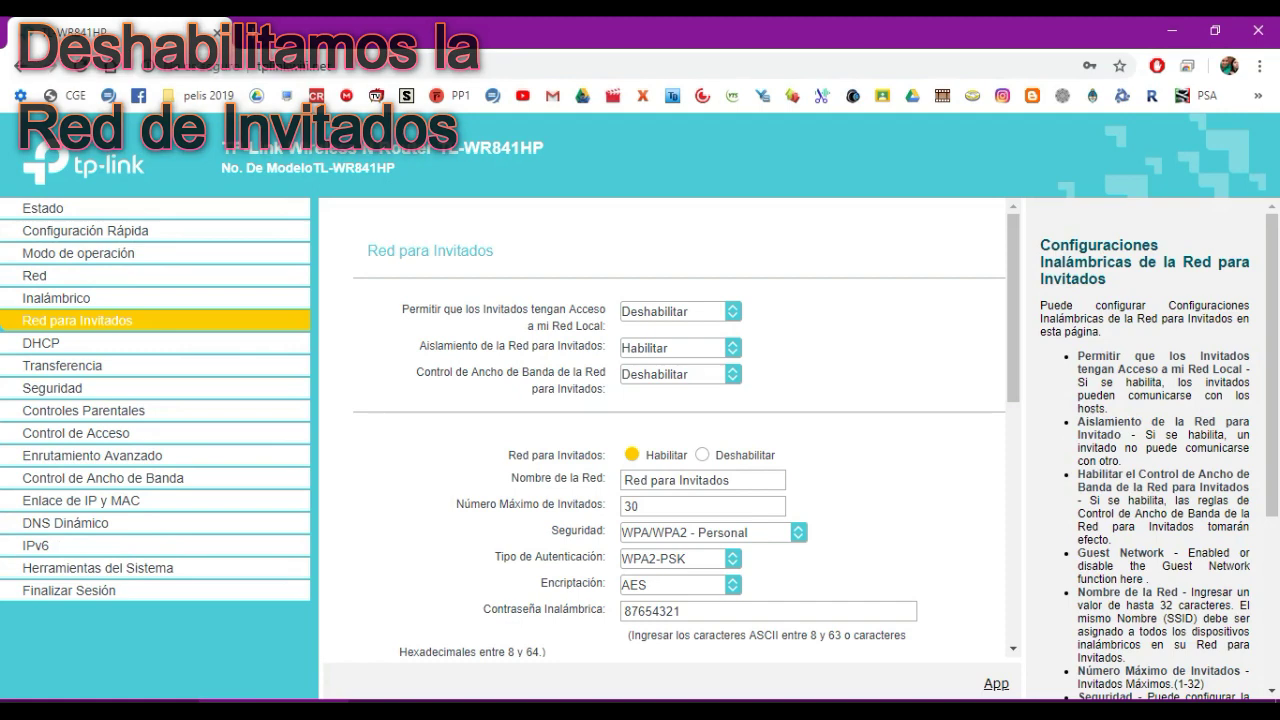
{"action": "left_click", "coordinate": [702, 454]}
{"action": "scroll", "coordinate": [660, 420], "scroll_direction": "down", "scroll_amount": 5}
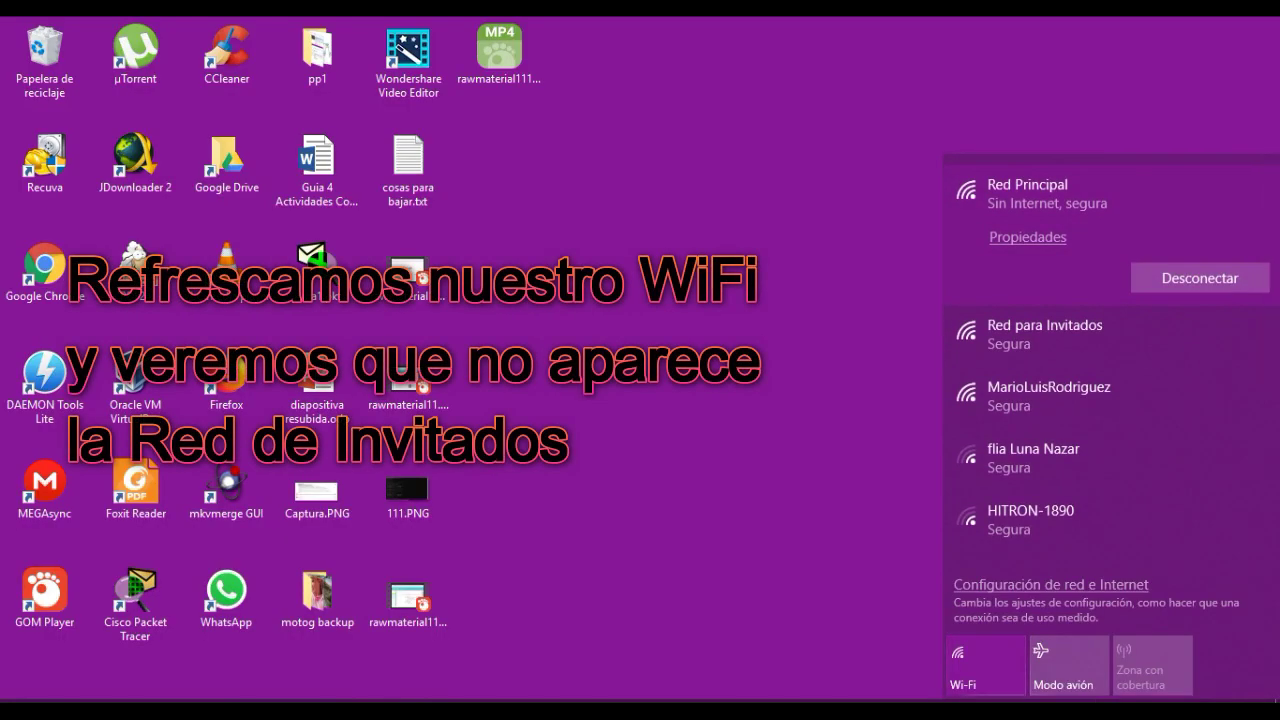
Turn Wi-Fi off and on, then check the list no longer shows Red para Invitados.
{"action": "left_click", "coordinate": [986, 665]}
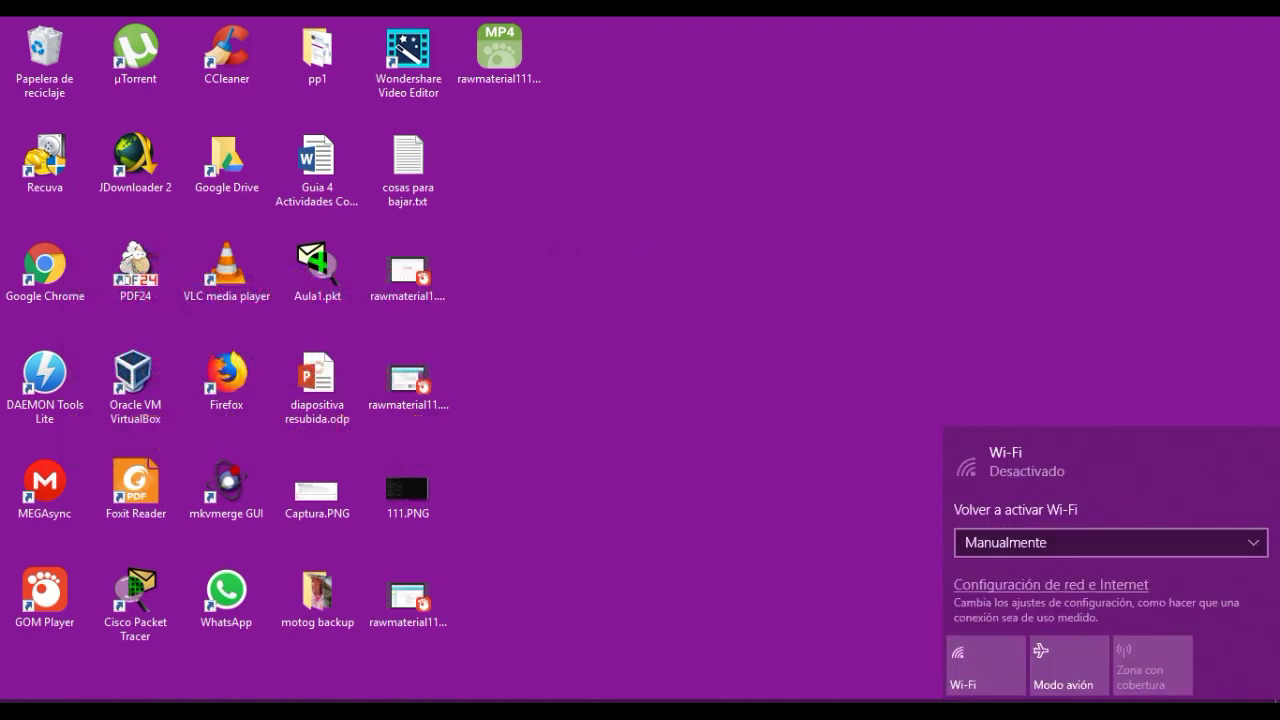
{"action": "left_click", "coordinate": [1000, 664]}
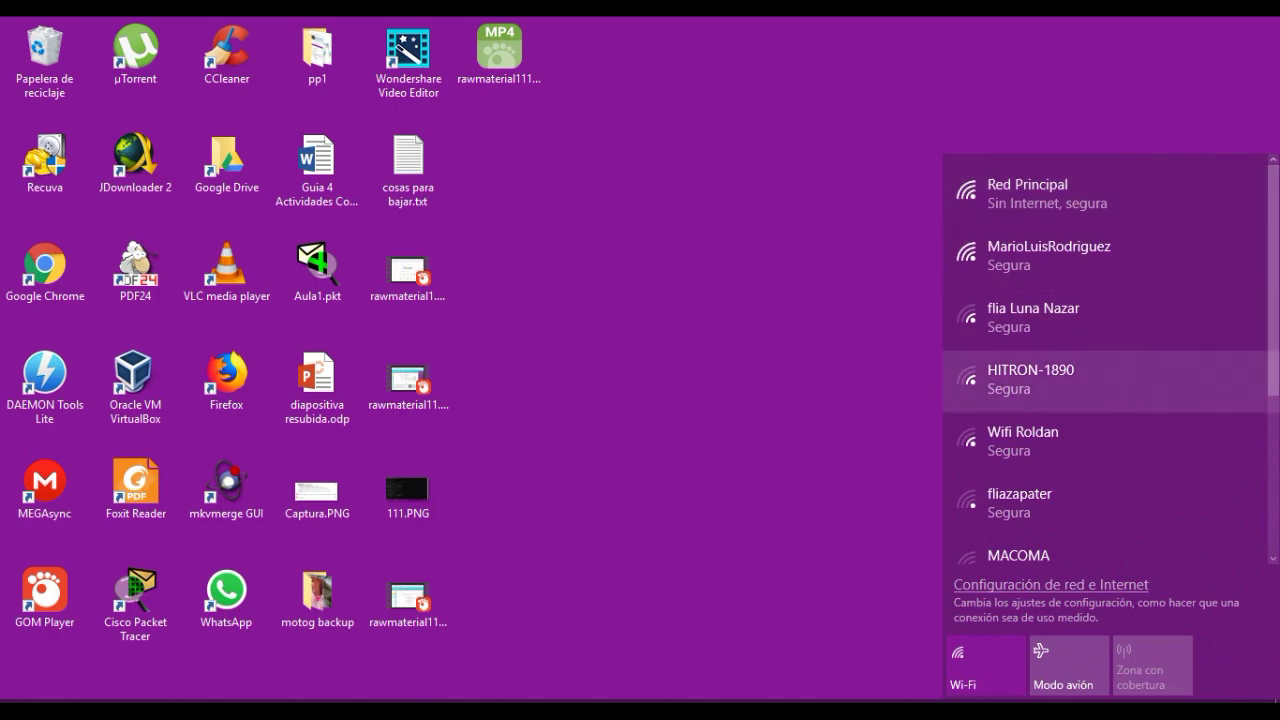
{"action": "scroll", "coordinate": [1100, 435], "scroll_direction": "down", "scroll_amount": 3}
{"action": "scroll", "coordinate": [1105, 440], "scroll_direction": "down", "scroll_amount": 2}
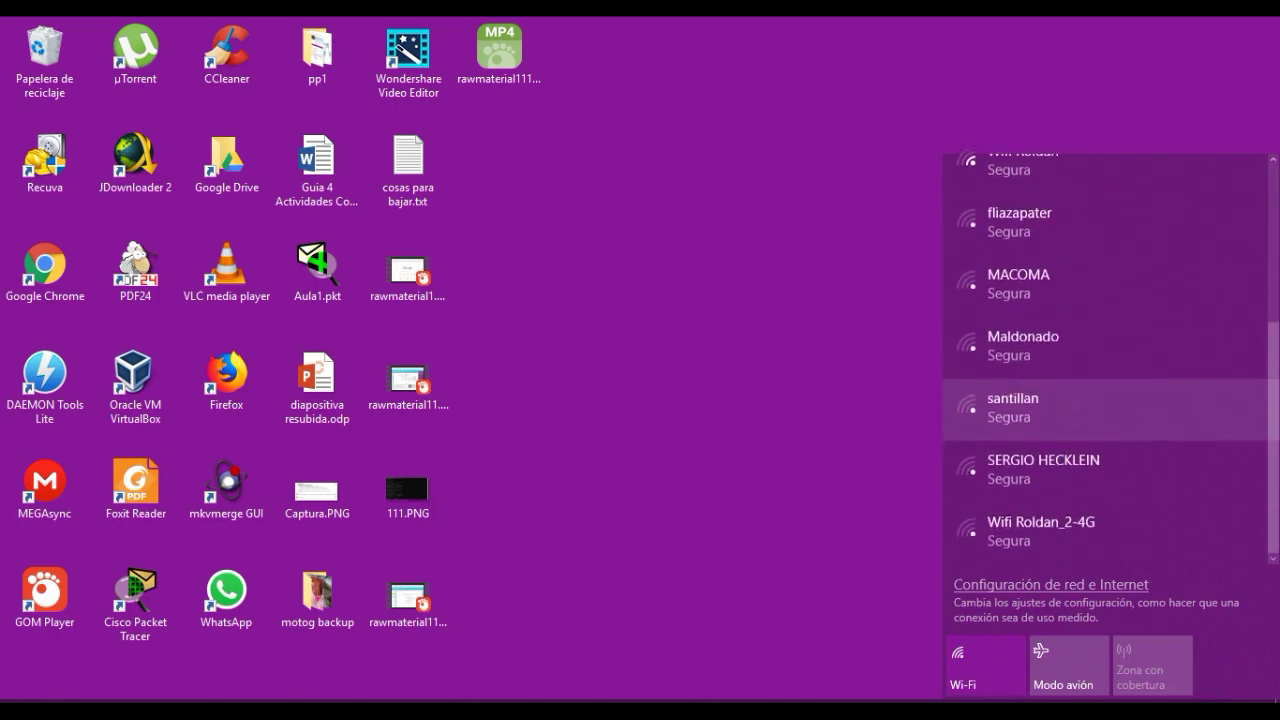
{"action": "scroll", "coordinate": [1105, 440], "scroll_direction": "up", "scroll_amount": 5}
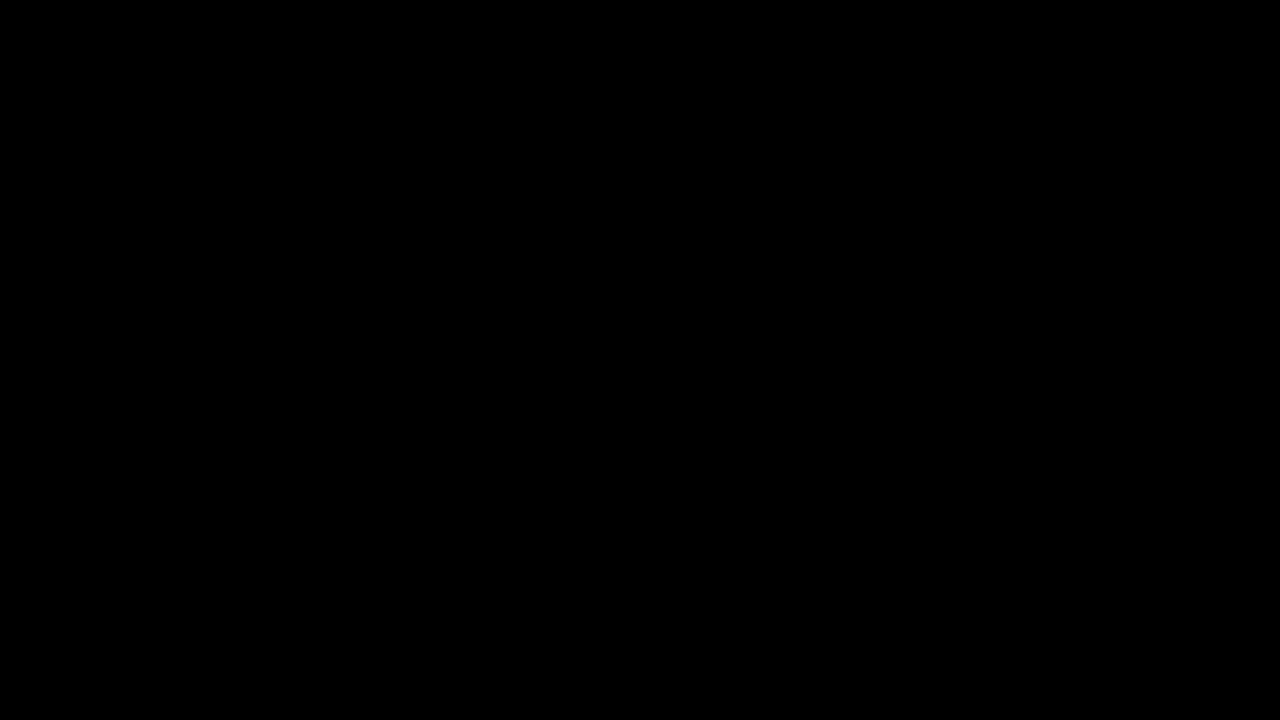